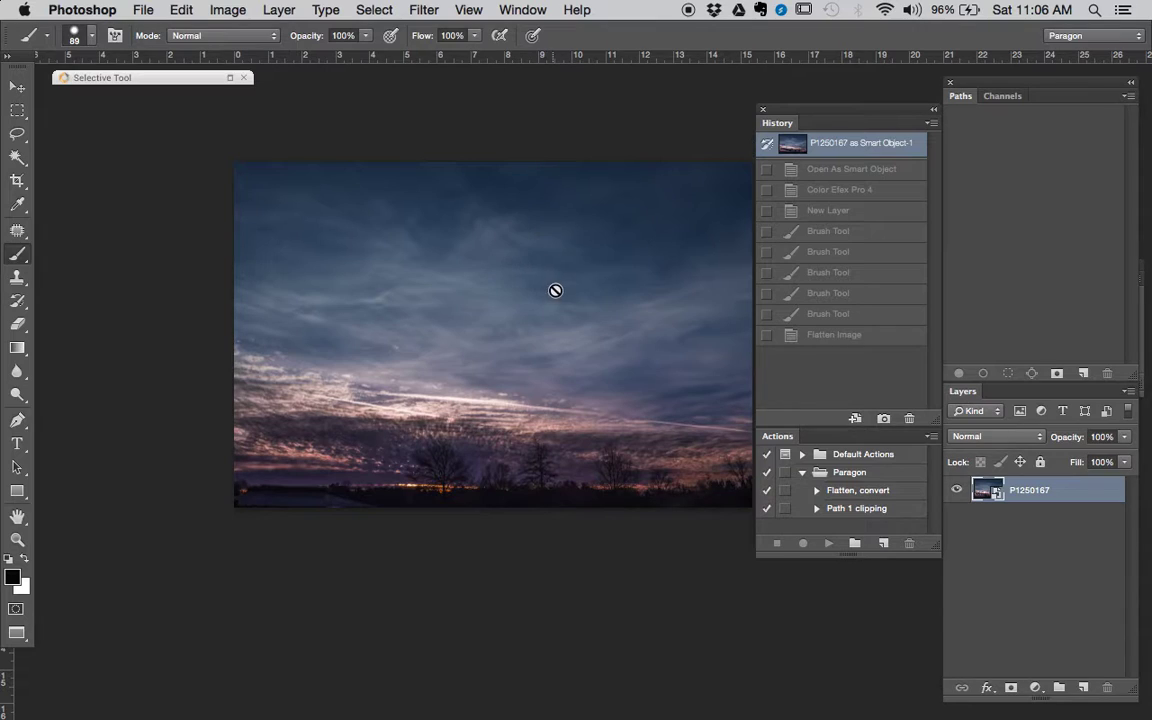
Open the P1250167 smart object in Camera Raw and reset all its adjustments to the Camera Raw defaults.
{"action": "left_click_drag", "start_coordinate": [584, 278], "coordinate": [555, 275]}
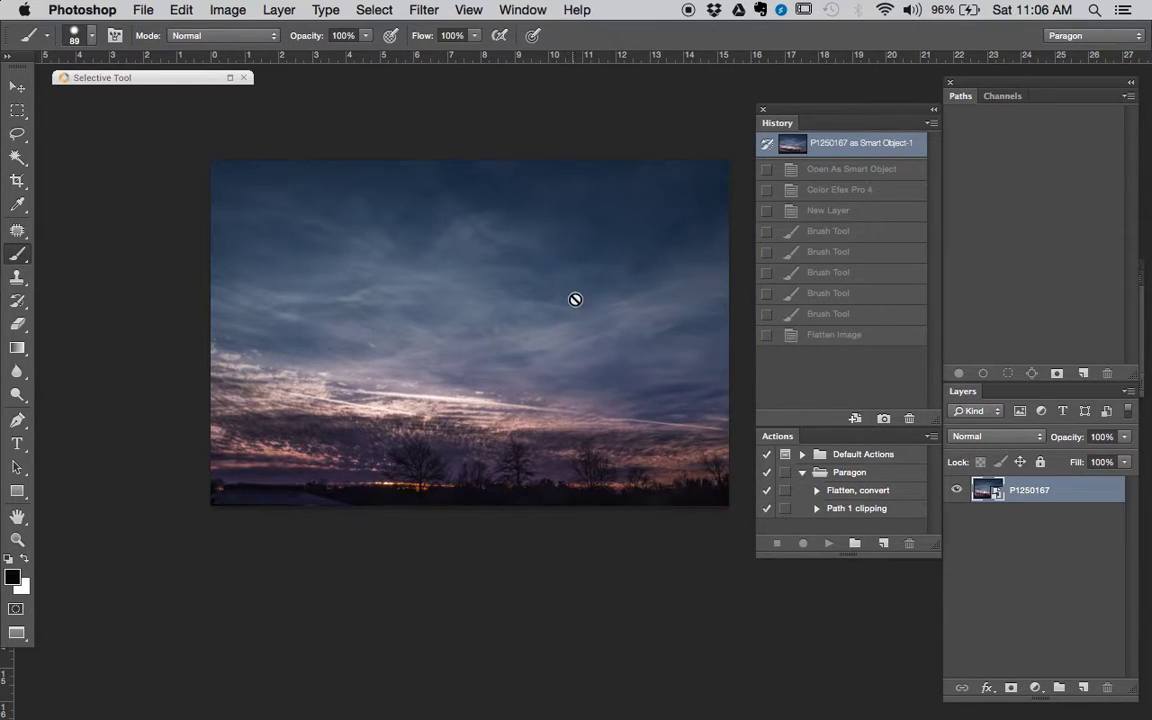
{"action": "left_click", "coordinate": [986, 490]}
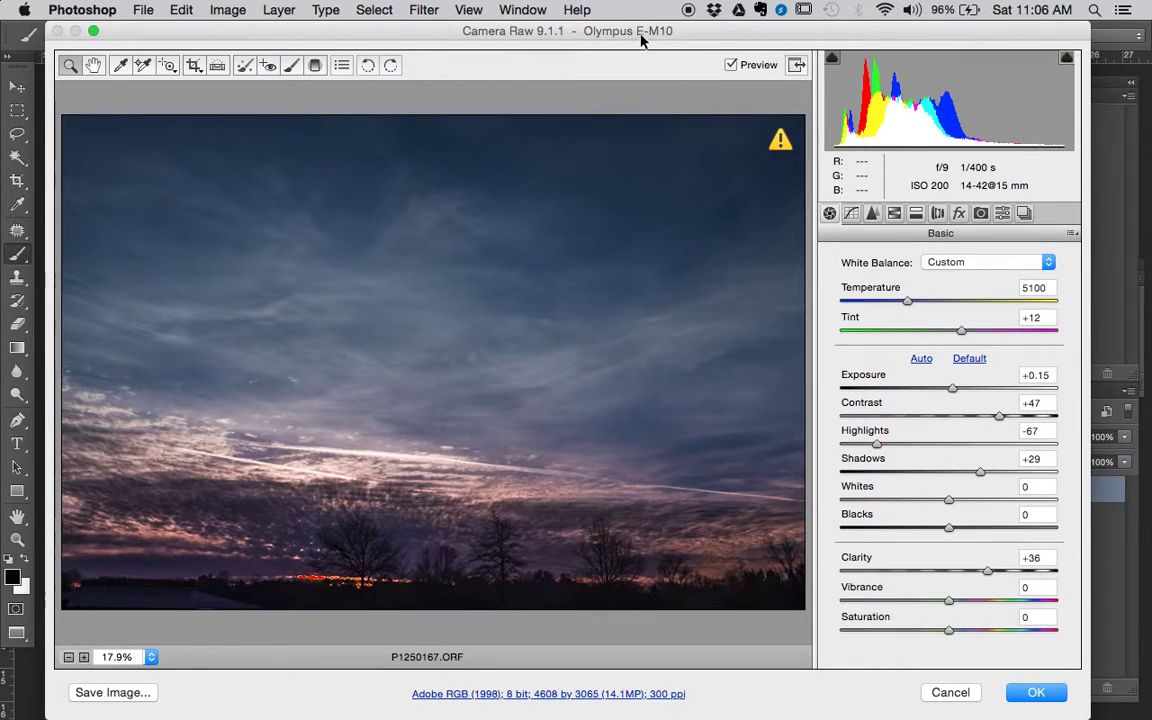
{"action": "left_click_drag", "start_coordinate": [641, 35], "coordinate": [621, 32]}
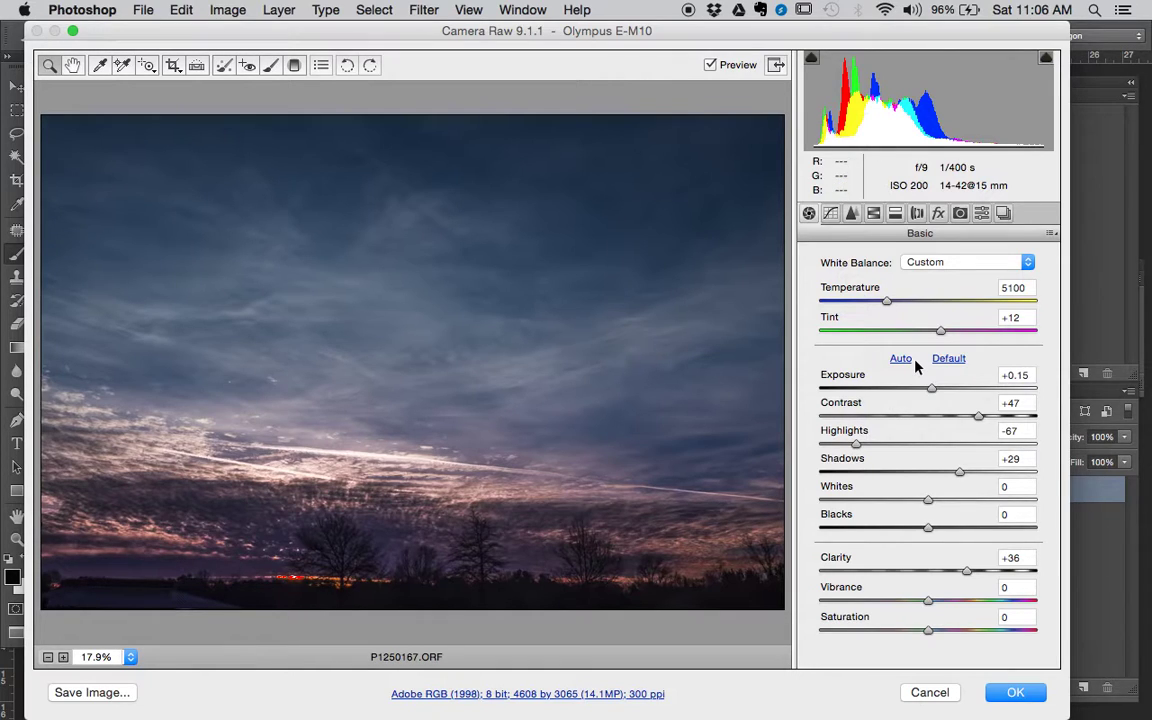
{"action": "left_click", "coordinate": [699, 34]}
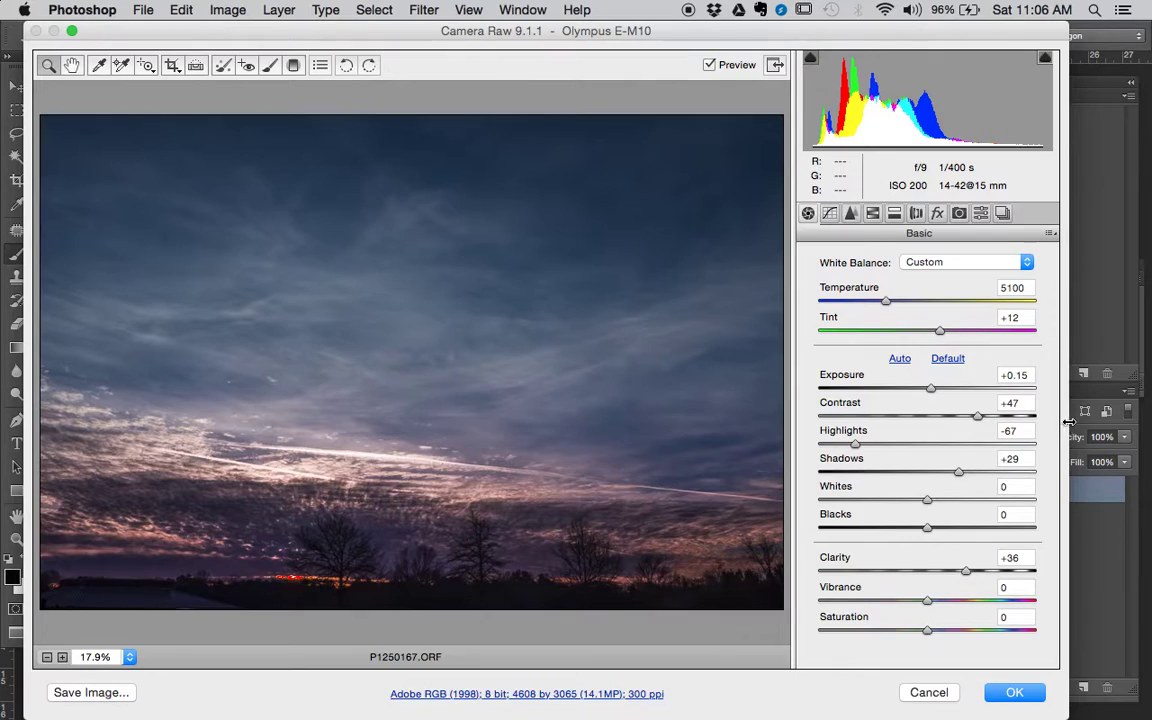
{"action": "left_click", "coordinate": [948, 358]}
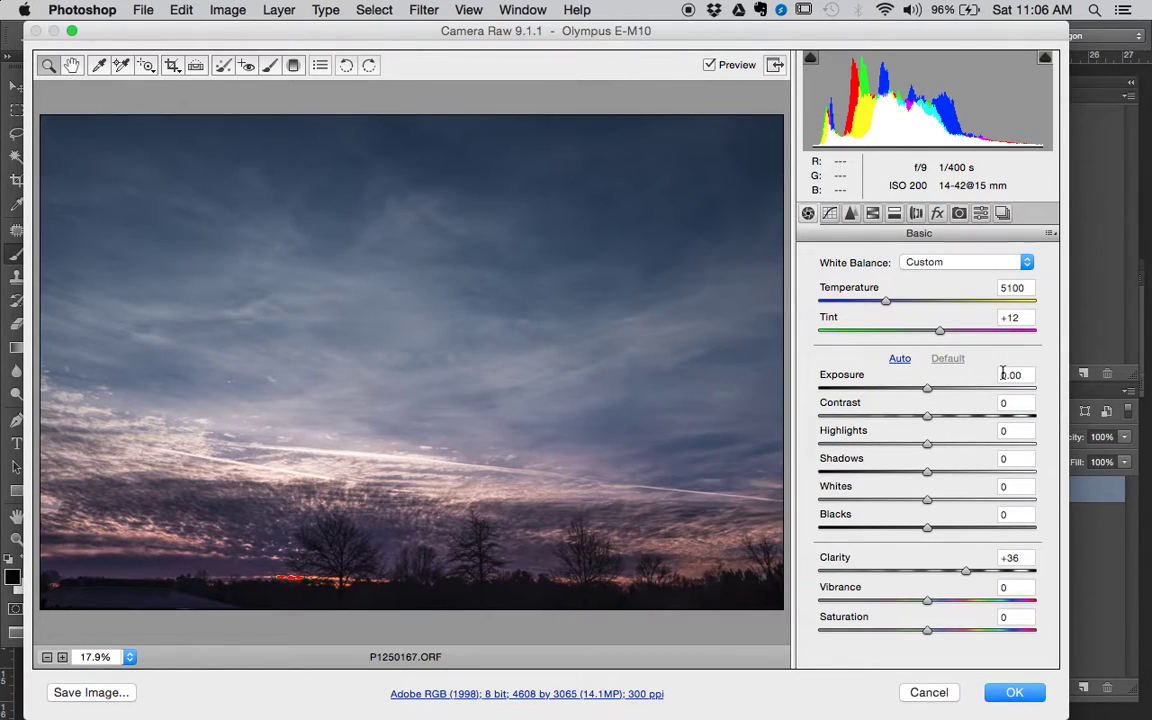
{"action": "left_click", "coordinate": [1050, 234]}
{"action": "left_click", "coordinate": [1040, 272]}
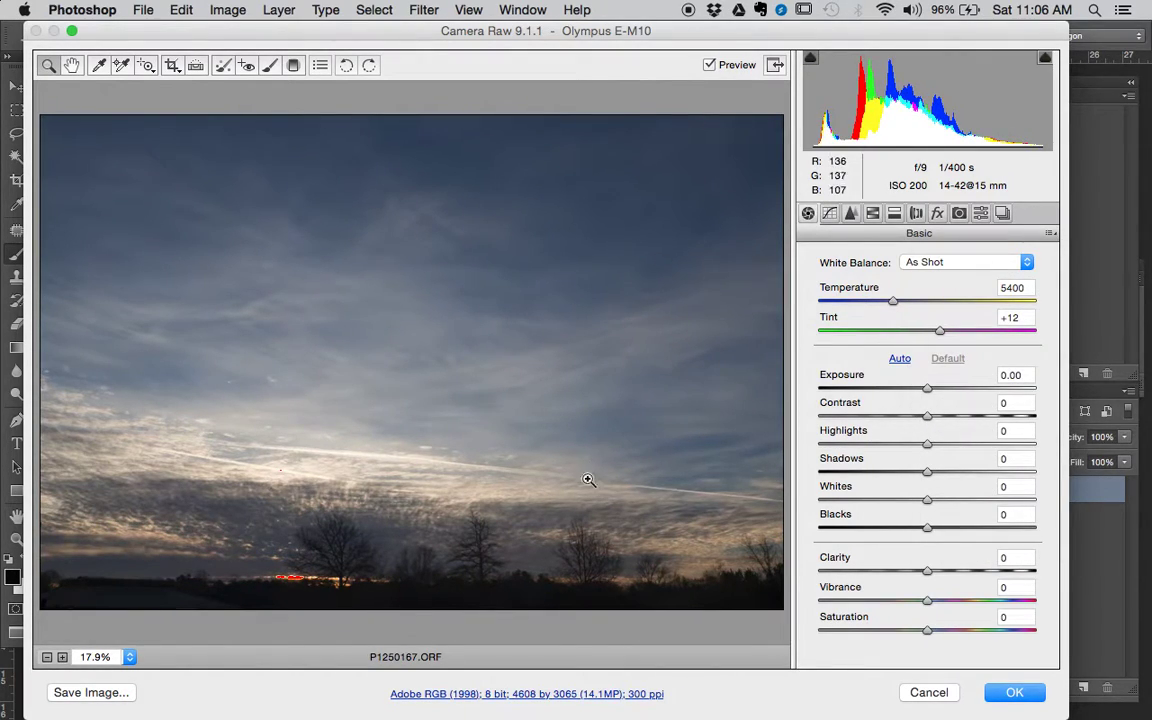
Set the photo's contrast to +43, highlights to -54 and shadows to +25.
{"action": "left_click", "coordinate": [960, 416]}
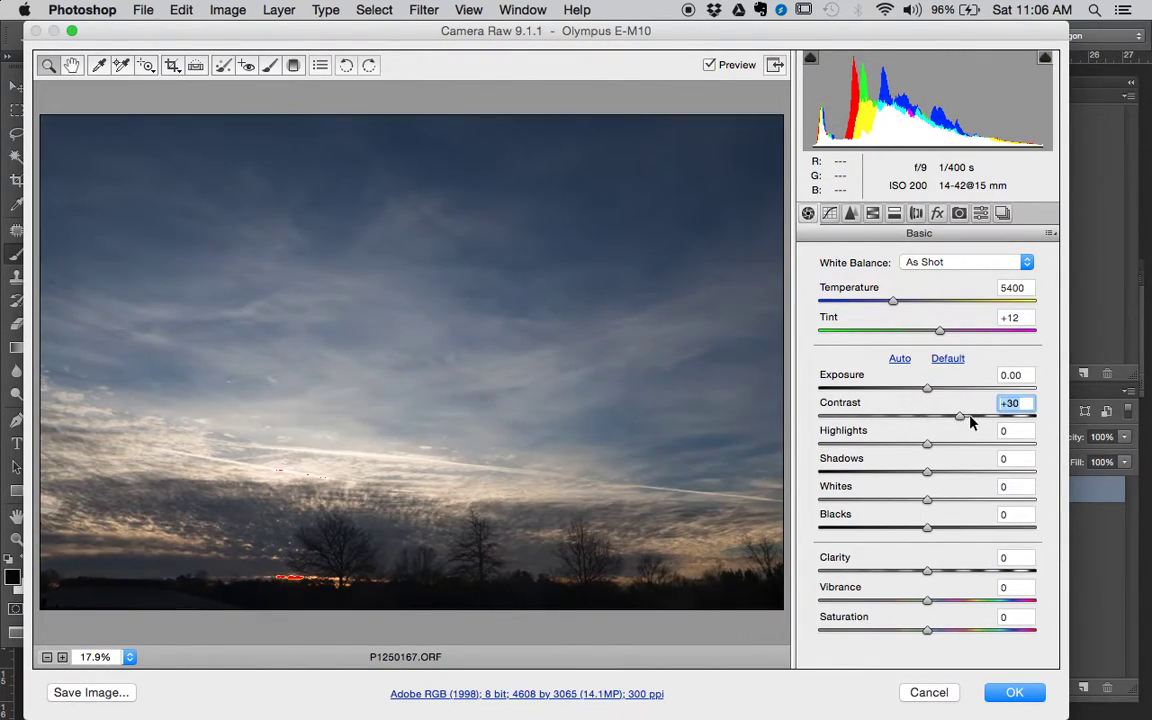
{"action": "left_click", "coordinate": [972, 416]}
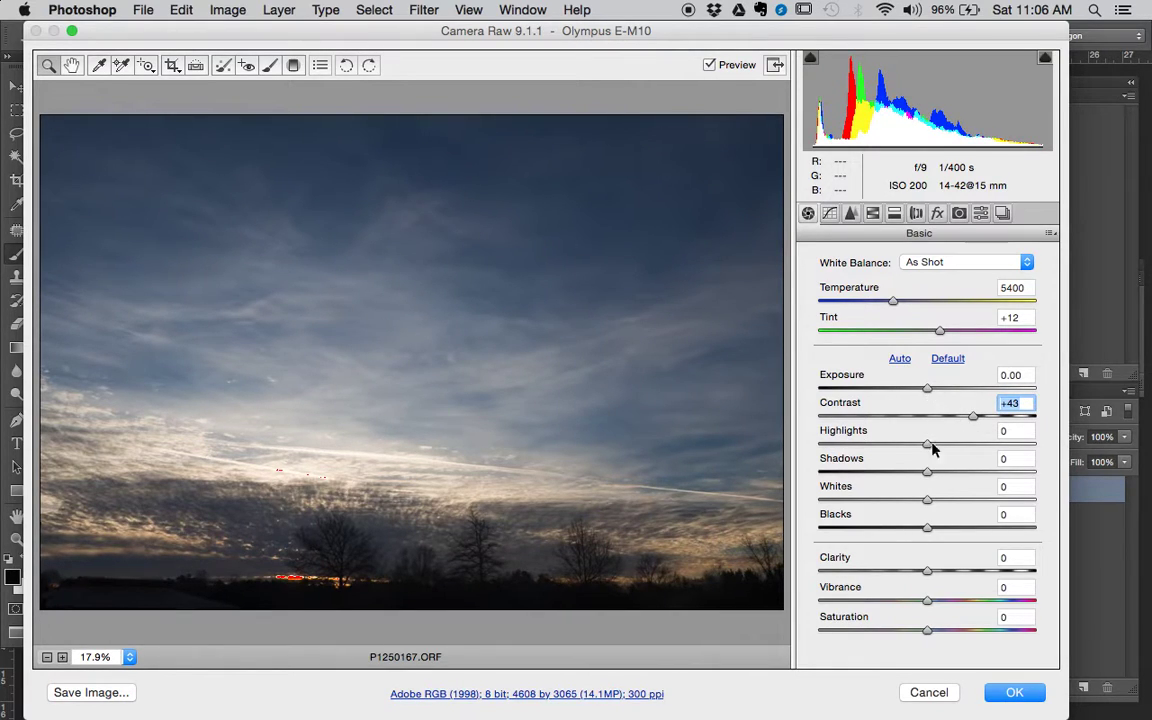
{"action": "left_click_drag", "start_coordinate": [924, 443], "coordinate": [868, 447]}
{"action": "left_click_drag", "start_coordinate": [927, 471], "coordinate": [953, 476]}
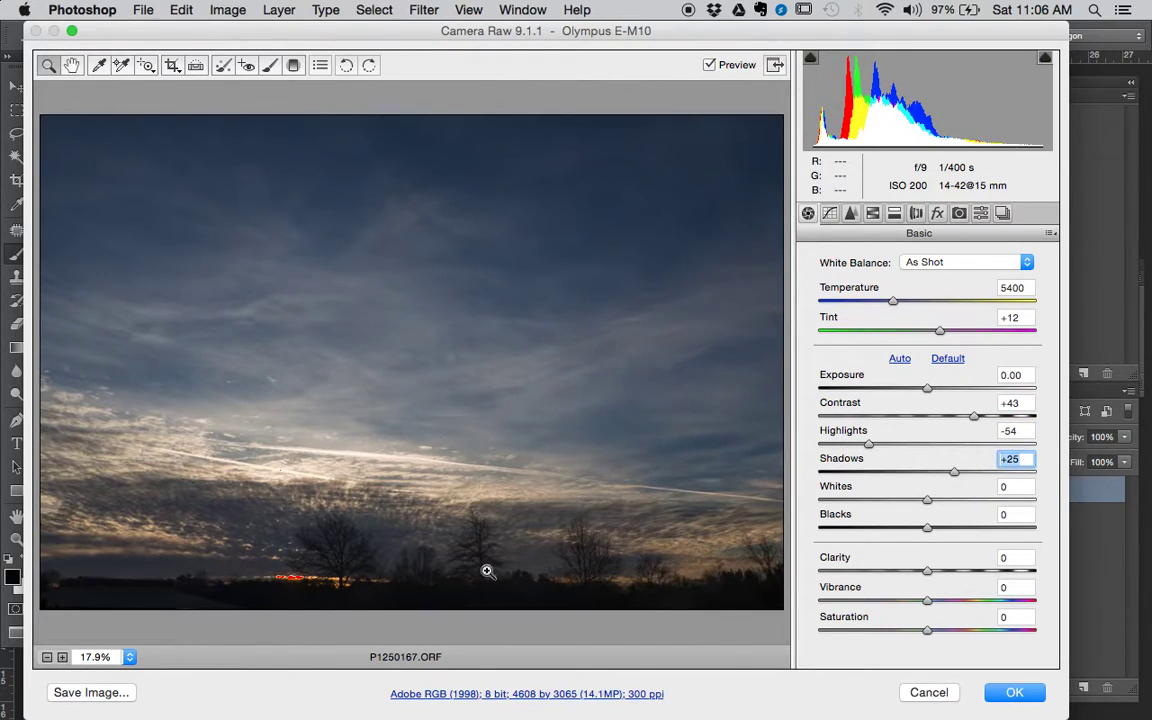
Extend the crop slightly at the photo's lower edge, giving a size of 4608 by 3070, and apply it.
{"action": "left_click", "coordinate": [173, 66]}
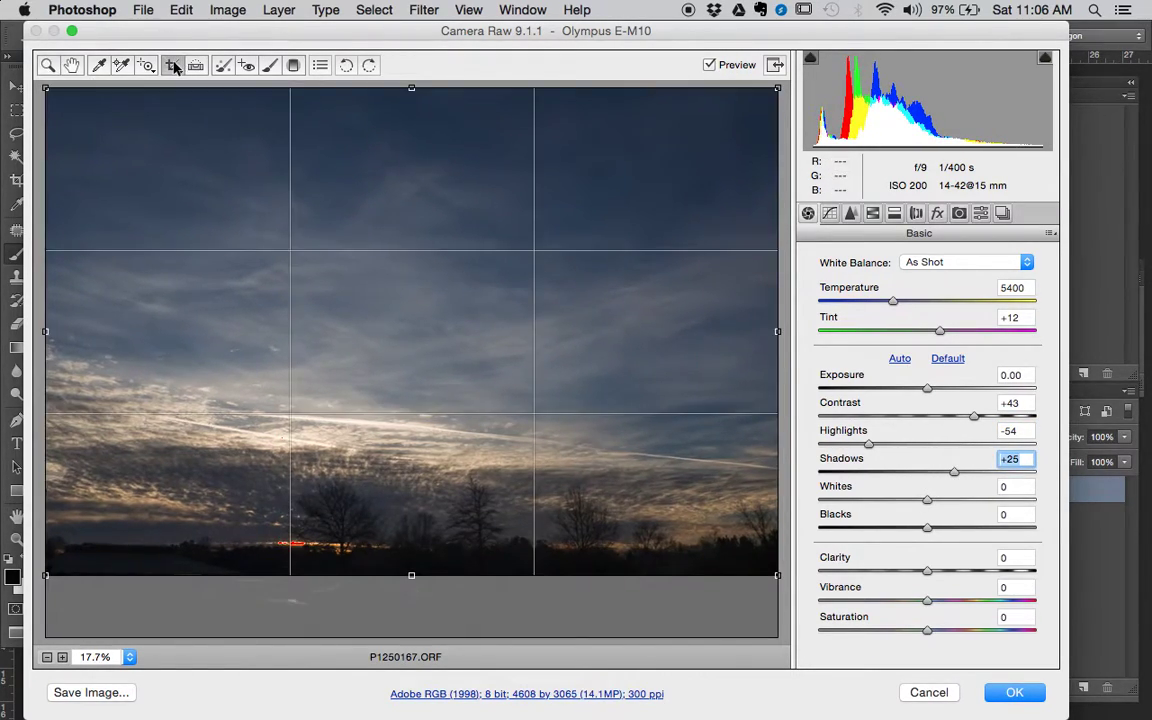
{"action": "mouse_move", "coordinate": [413, 577]}
{"action": "left_mouse_down"}
{"action": "mouse_move", "coordinate": [406, 638]}
{"action": "mouse_move", "coordinate": [411, 577]}
{"action": "left_mouse_up"}
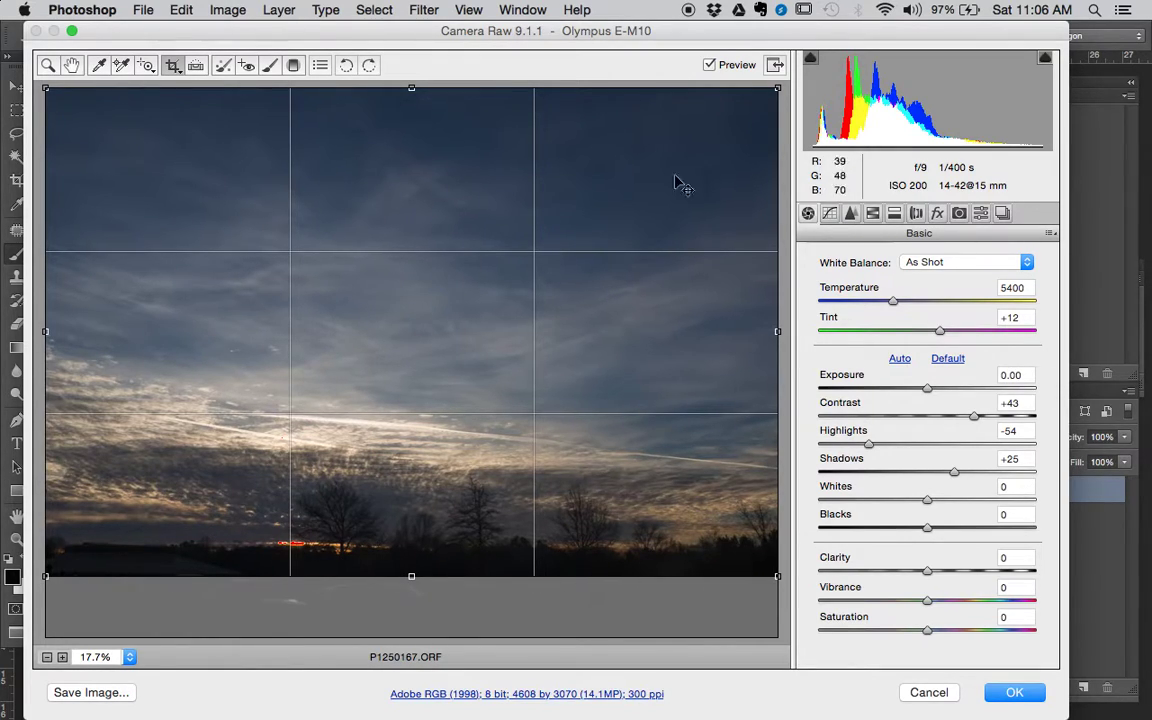
{"action": "left_click", "coordinate": [48, 66]}
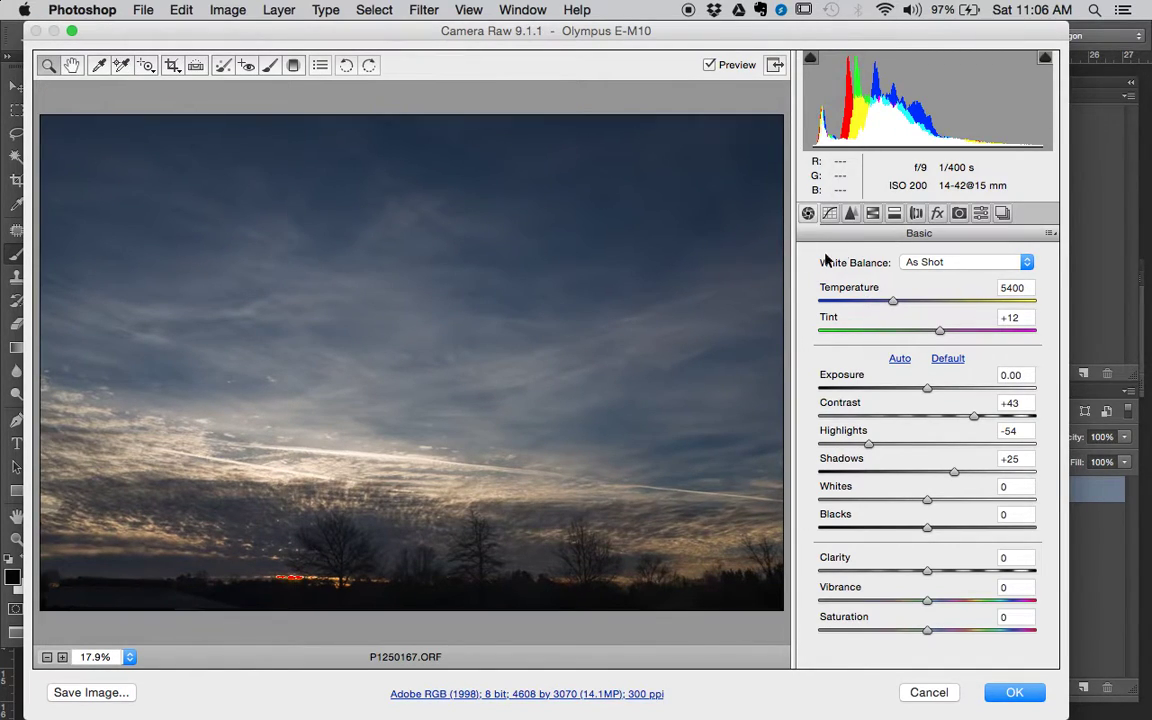
Try lens profile corrections with Olympus as the make, look through the lens models, and turn the corrections off again.
{"action": "left_click", "coordinate": [916, 213]}
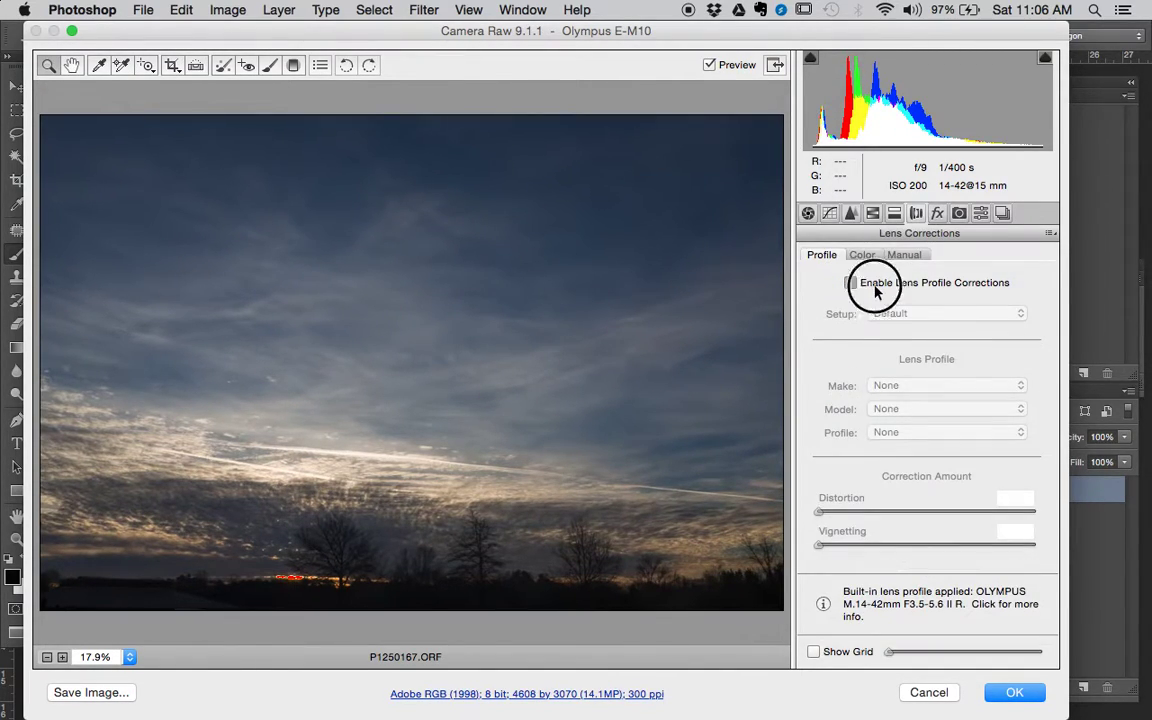
{"action": "left_click", "coordinate": [851, 283]}
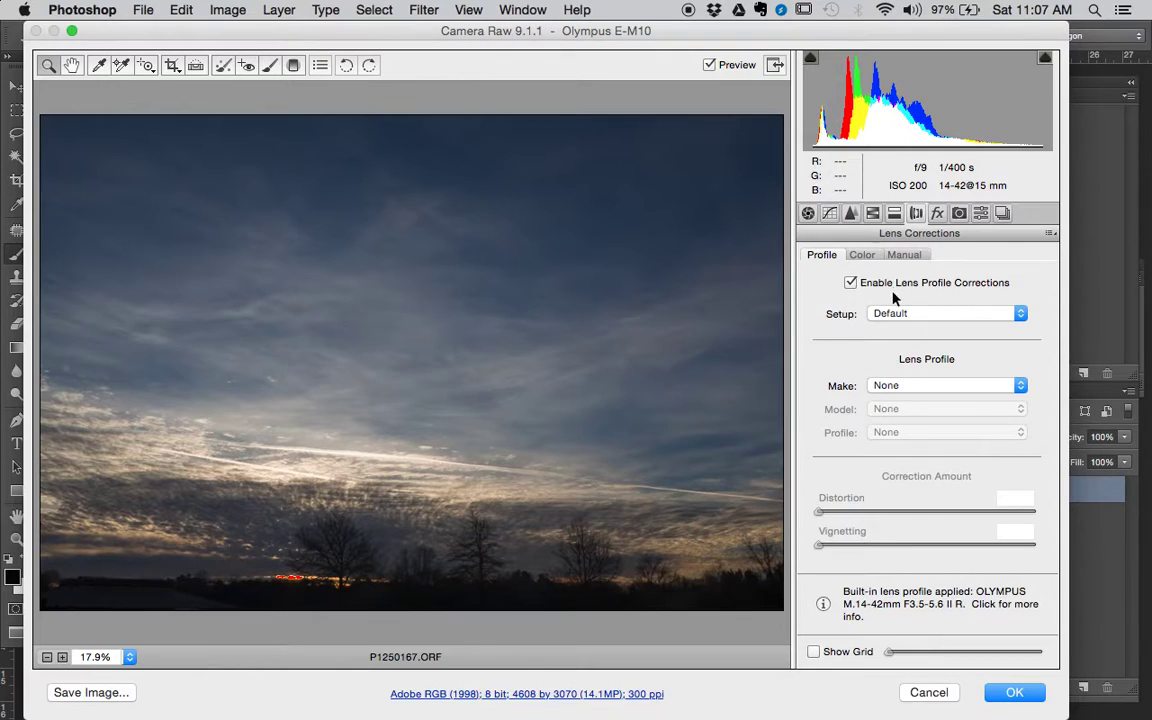
{"action": "left_click", "coordinate": [912, 386]}
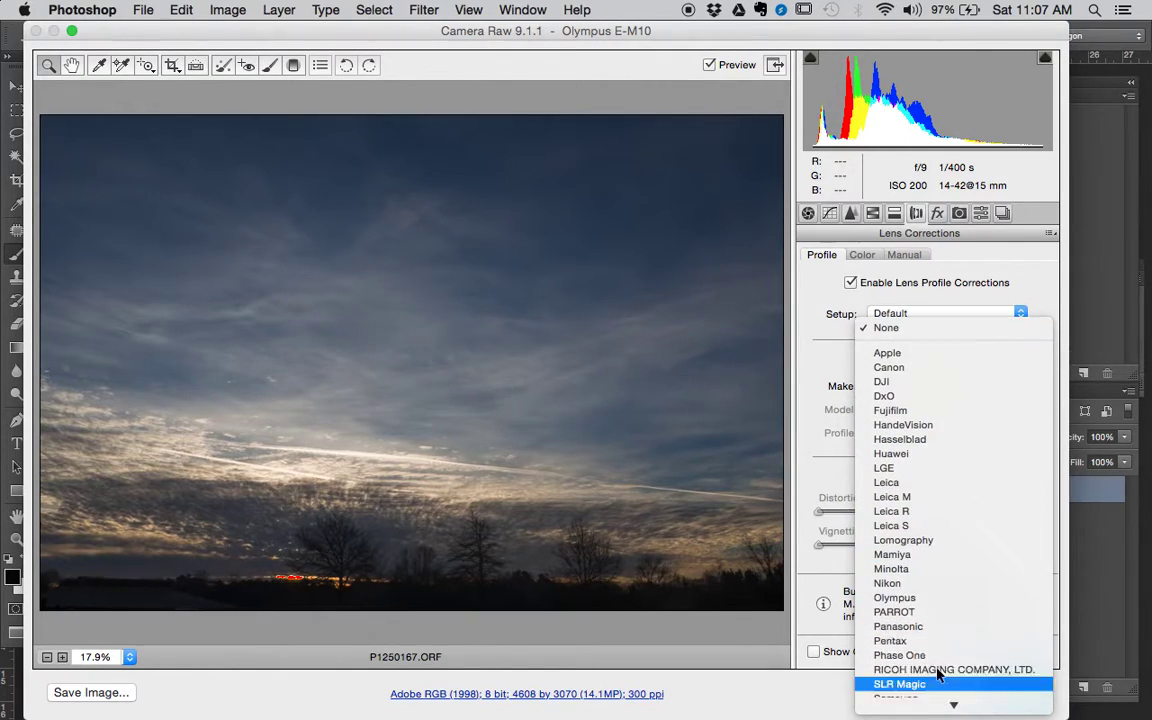
{"action": "left_click", "coordinate": [905, 598]}
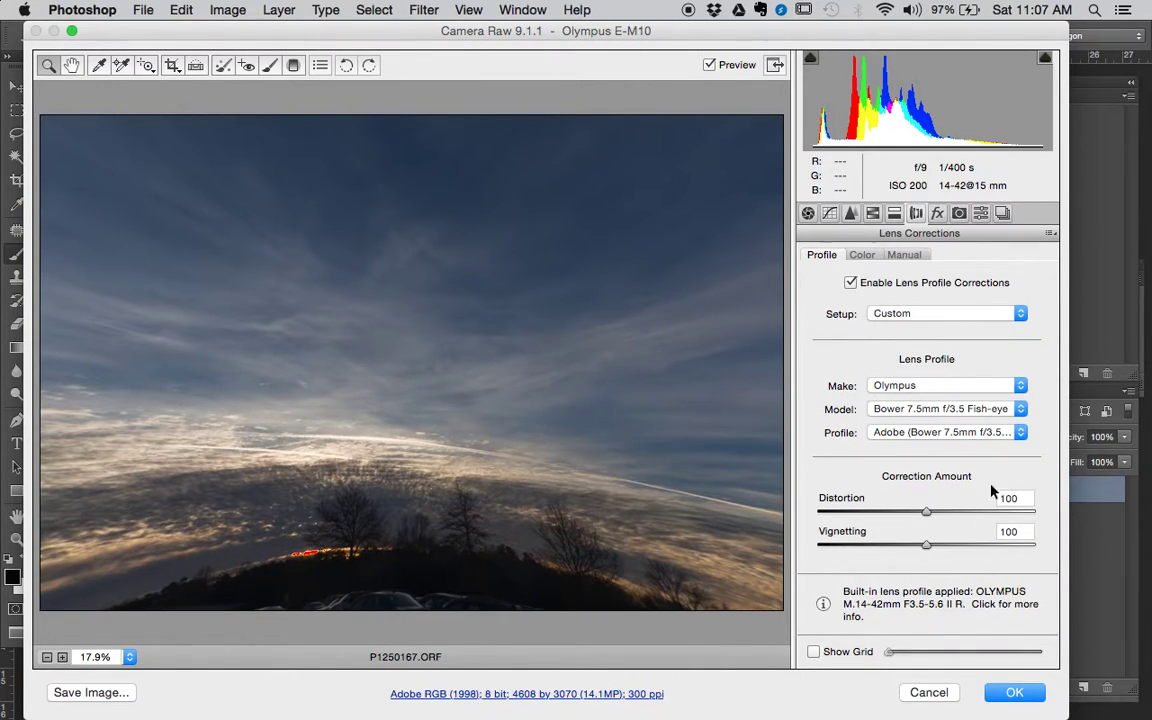
{"action": "left_click", "coordinate": [940, 410]}
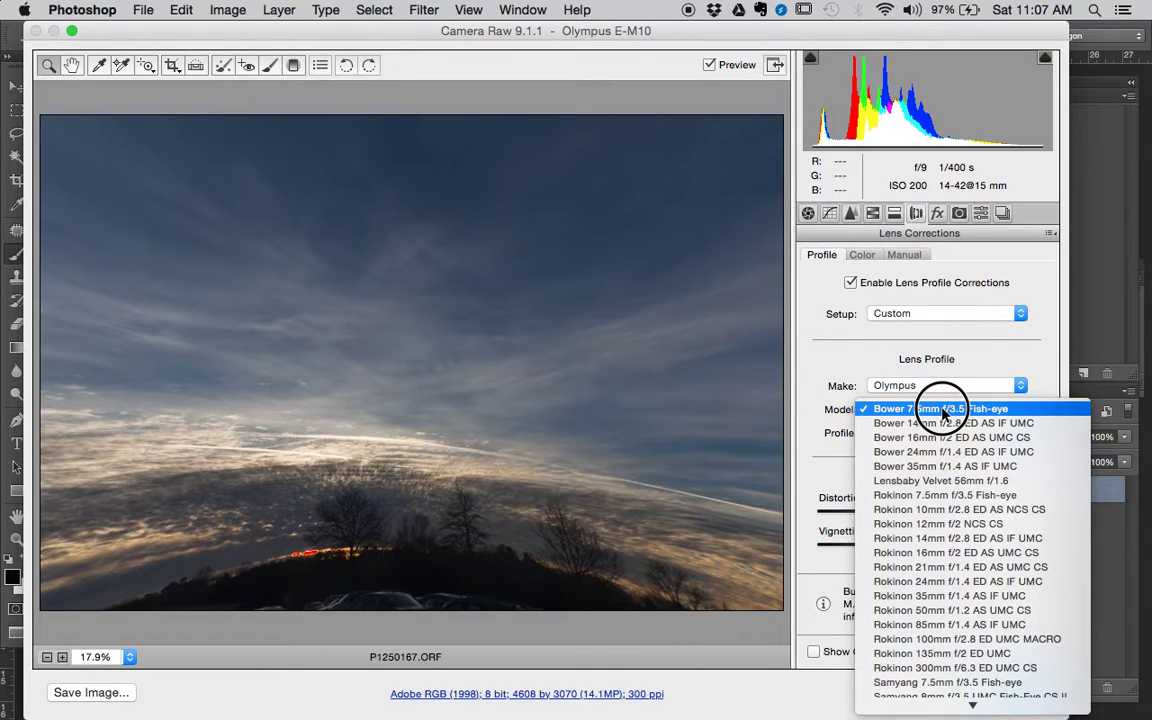
{"action": "mouse_move", "coordinate": [941, 718]}
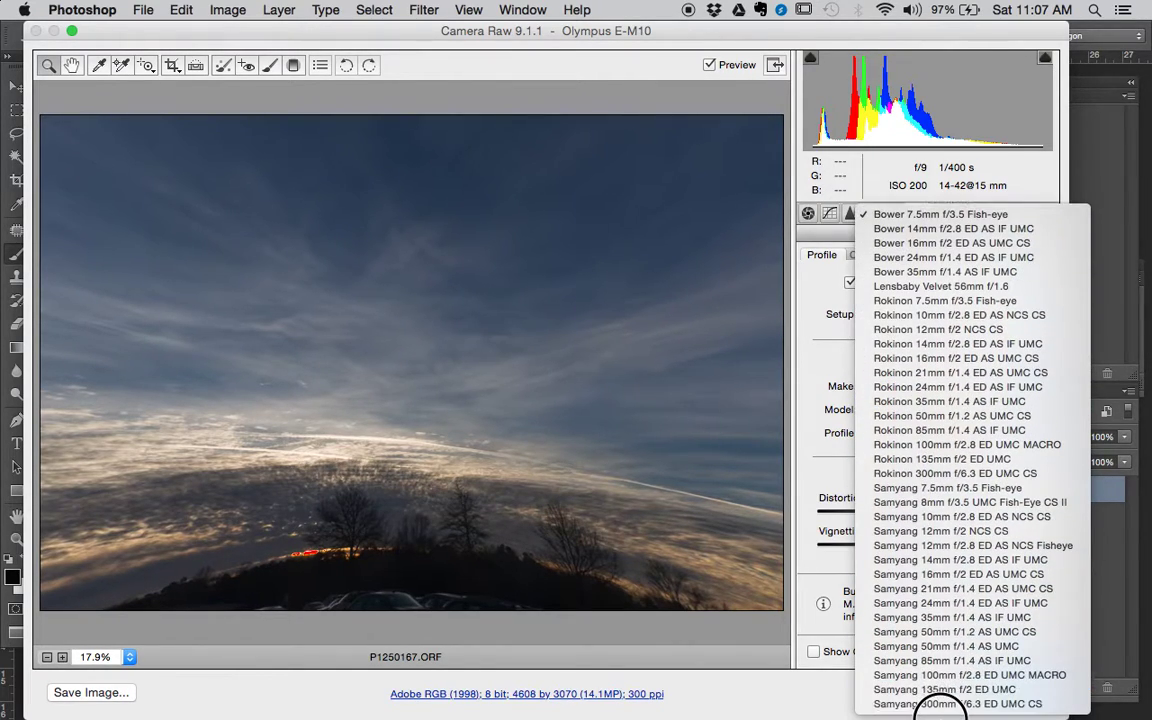
{"action": "left_click", "coordinate": [793, 691]}
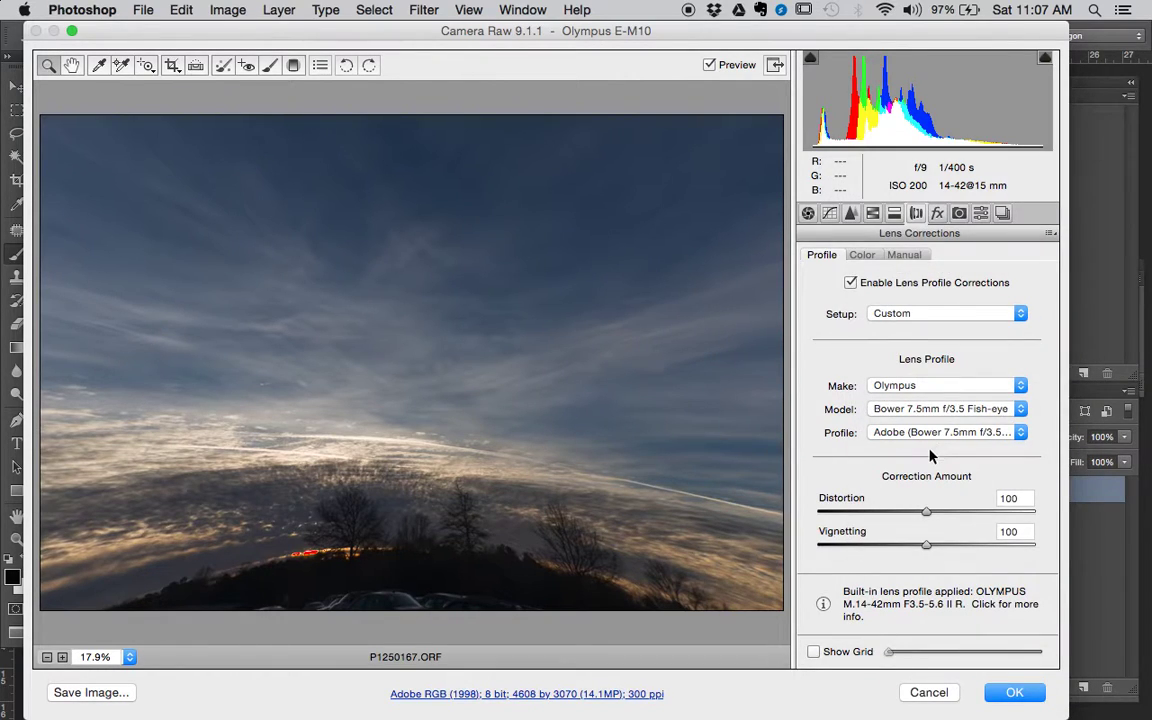
{"action": "left_click", "coordinate": [850, 283]}
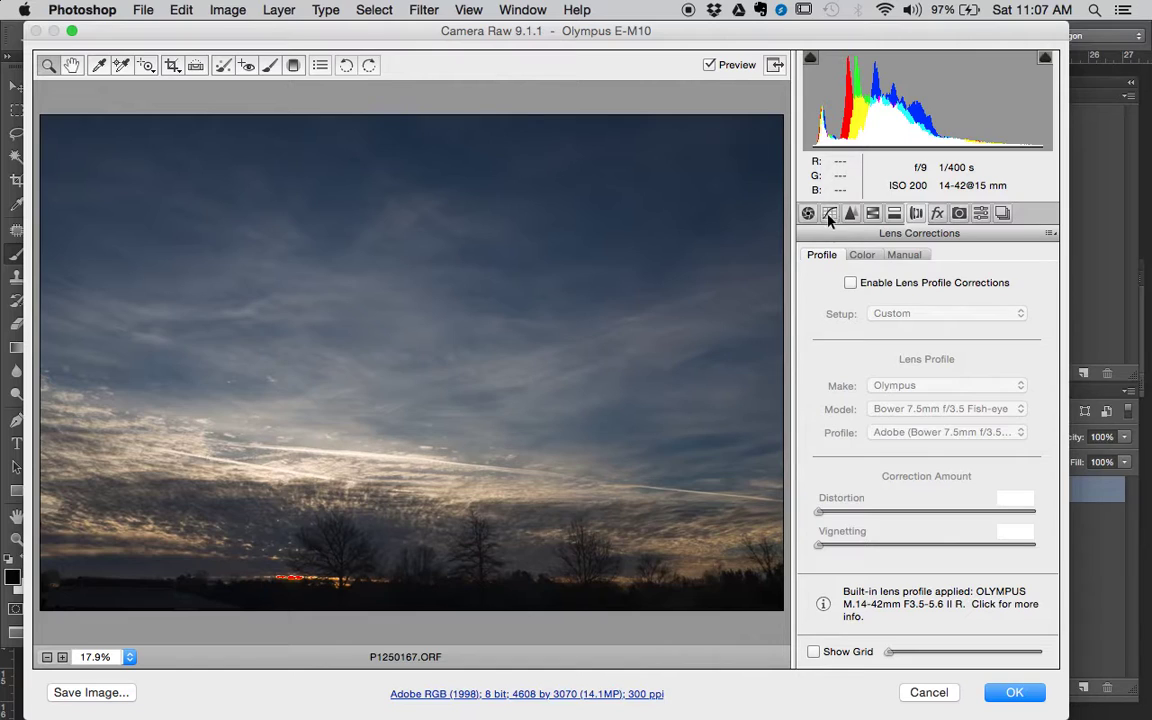
{"action": "left_click", "coordinate": [904, 255]}
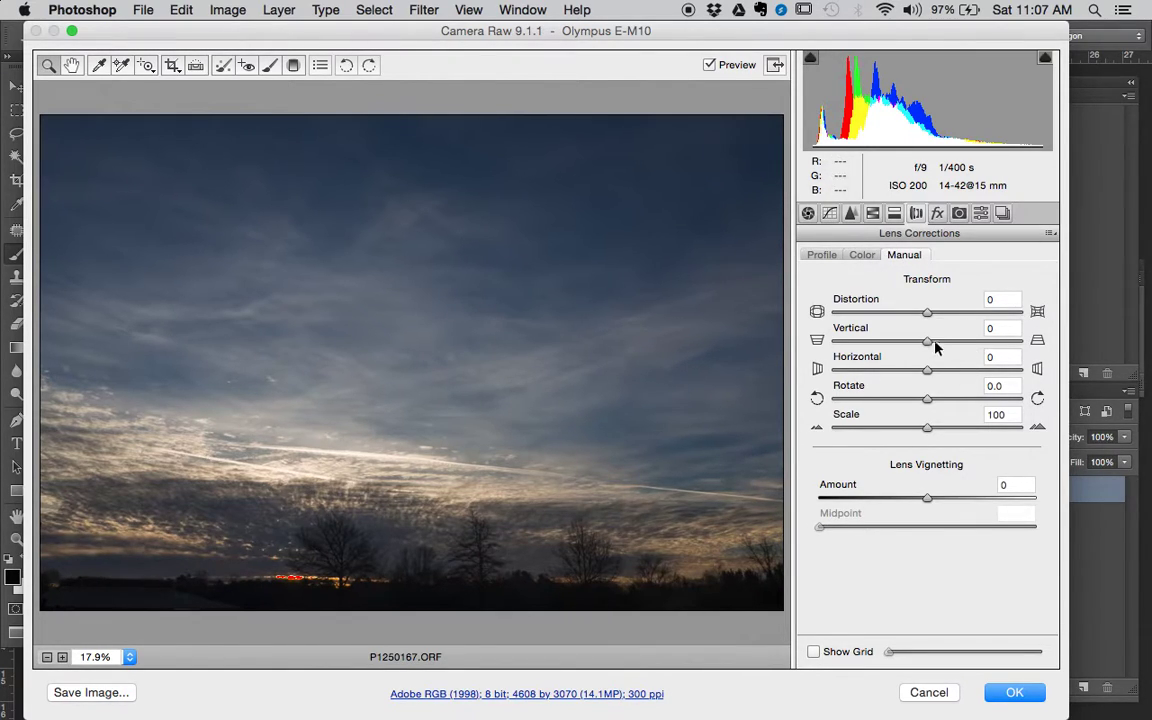
Set the photo's white balance to temperature 4850 and tint +21.
{"action": "left_click", "coordinate": [810, 215]}
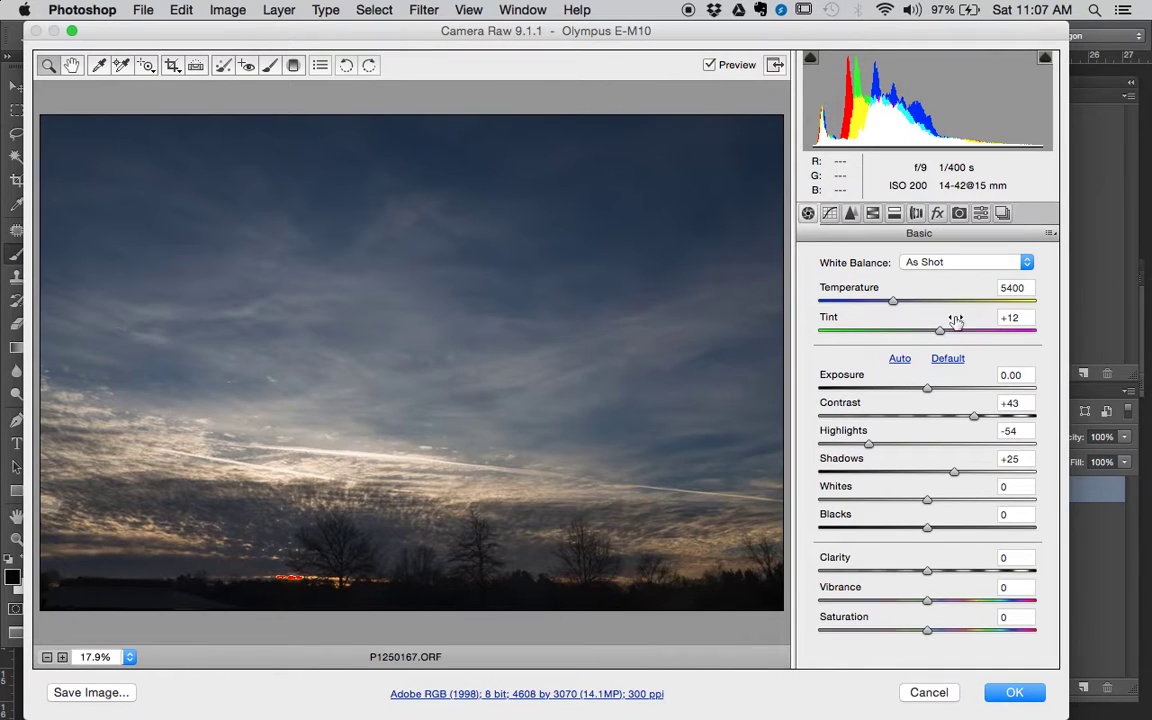
{"action": "left_click_drag", "start_coordinate": [893, 306], "coordinate": [877, 305]}
{"action": "left_click_drag", "start_coordinate": [941, 330], "coordinate": [956, 334]}
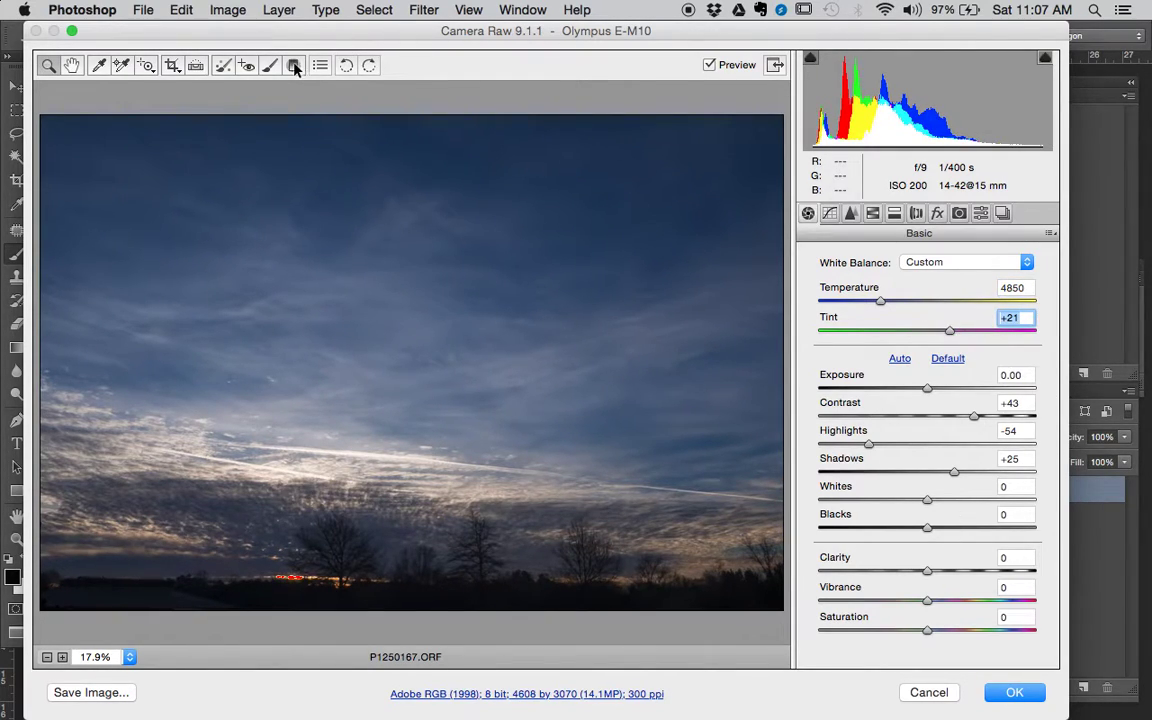
Add a graduated filter from below the photo up to mid-sky with exposure +0.25, tint +100, clarity +36 and contrast +77, and apply the raw edits.
{"action": "left_click", "coordinate": [294, 66]}
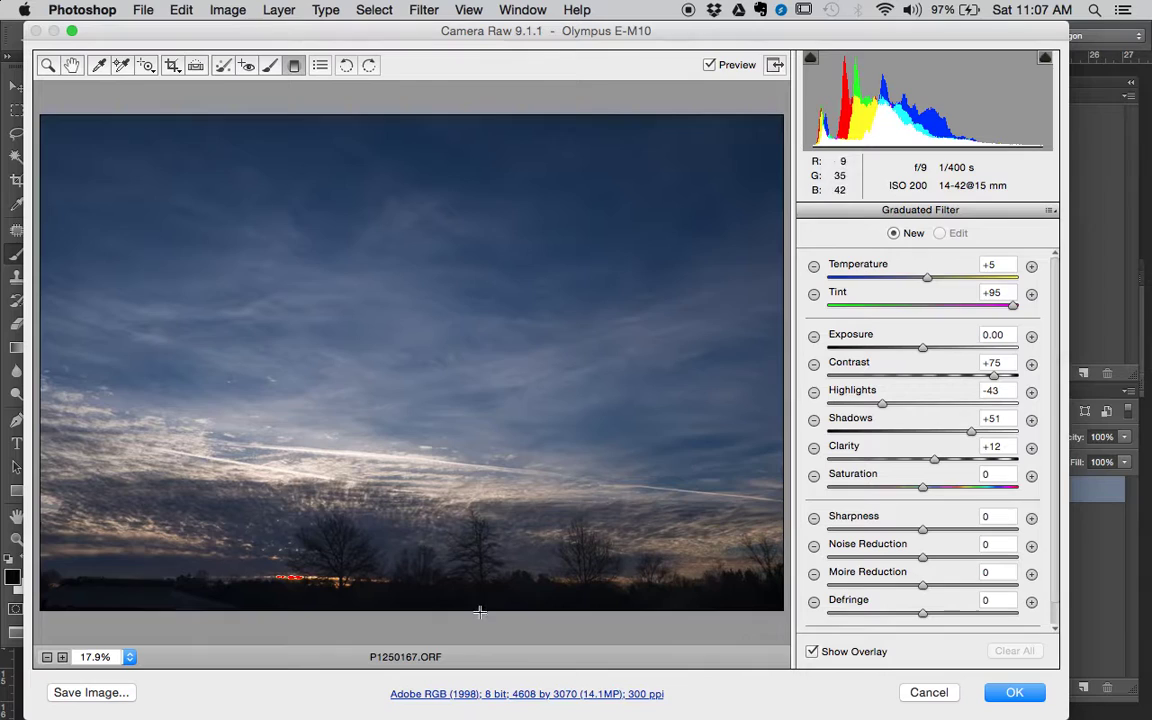
{"action": "left_click_drag", "start_coordinate": [481, 623], "coordinate": [484, 394]}
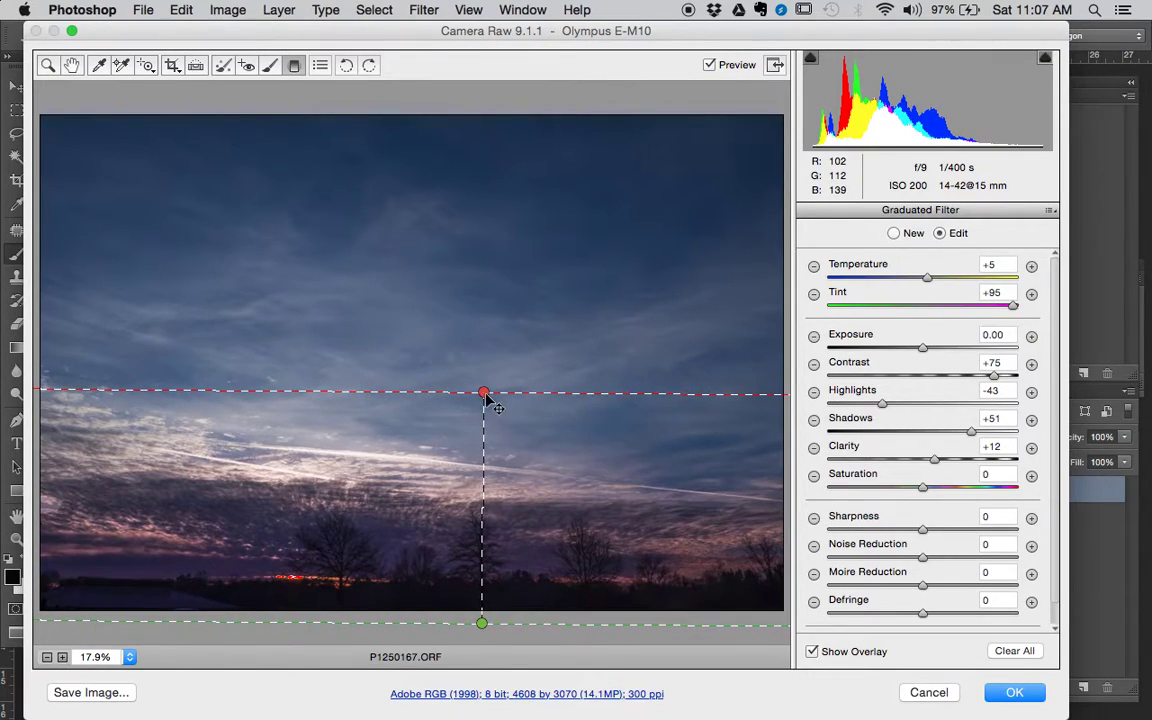
{"action": "left_click_drag", "start_coordinate": [921, 348], "coordinate": [929, 347]}
{"action": "mouse_move", "coordinate": [1013, 307]}
{"action": "left_mouse_down"}
{"action": "mouse_move", "coordinate": [982, 306]}
{"action": "mouse_move", "coordinate": [1024, 309]}
{"action": "left_mouse_up"}
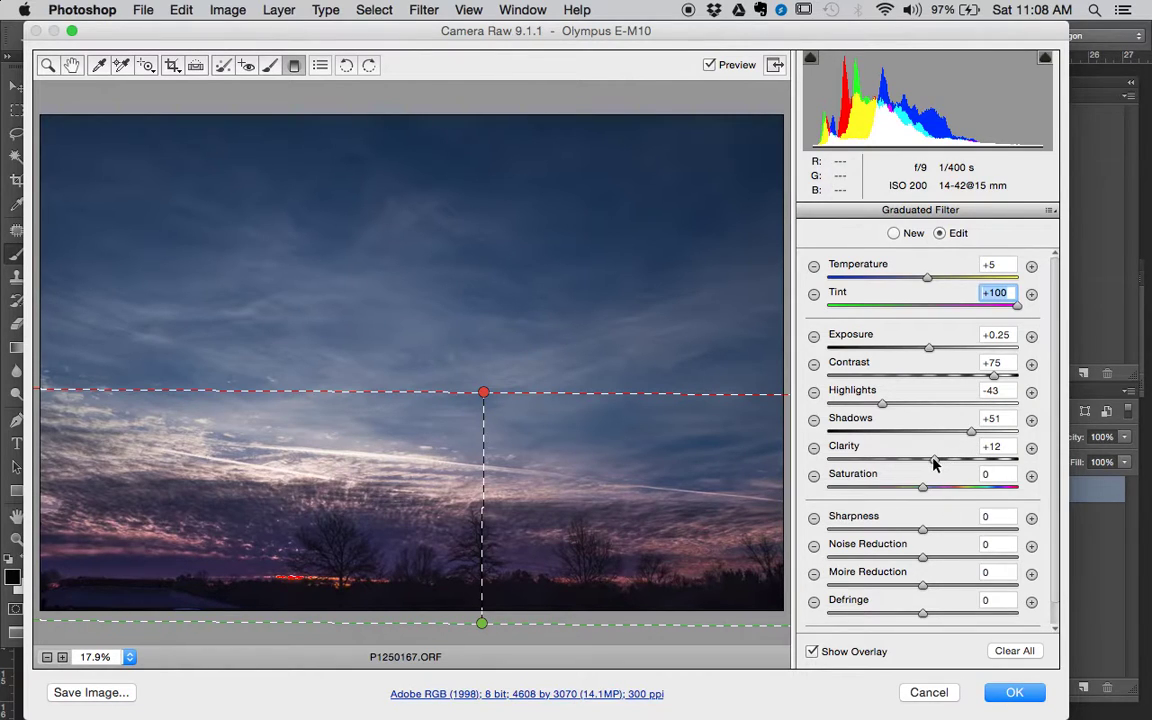
{"action": "left_click_drag", "start_coordinate": [934, 462], "coordinate": [957, 461]}
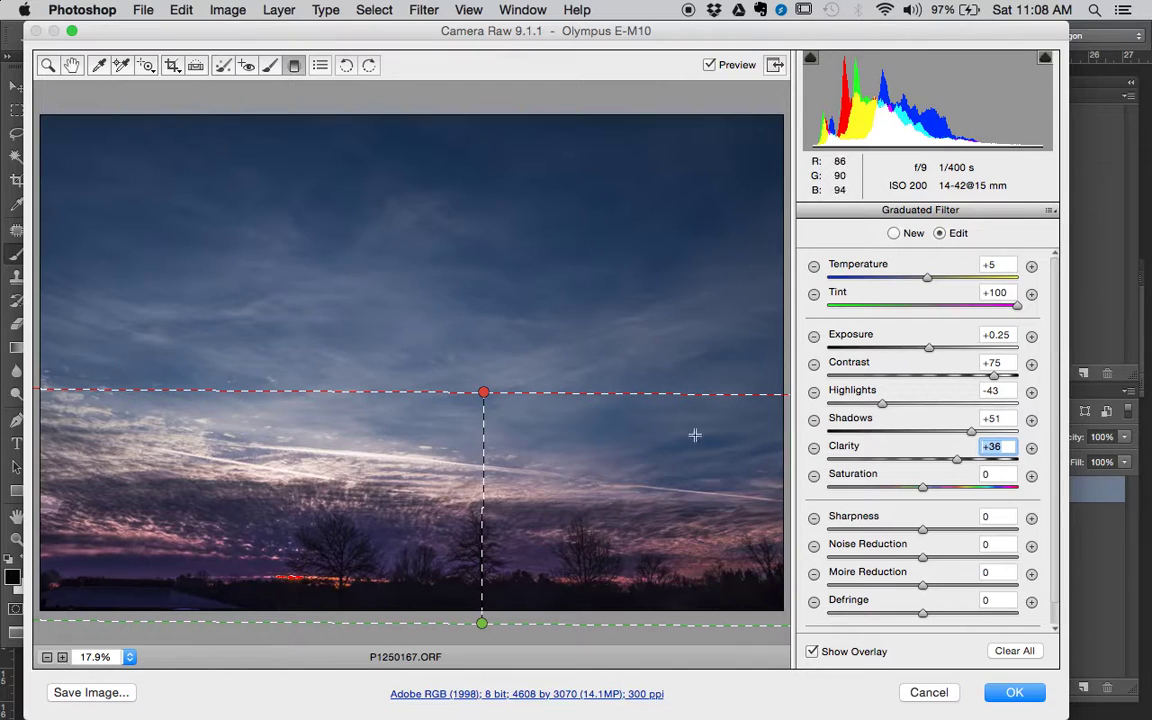
{"action": "mouse_move", "coordinate": [995, 378]}
{"action": "left_mouse_down"}
{"action": "mouse_move", "coordinate": [1010, 378]}
{"action": "mouse_move", "coordinate": [995, 375]}
{"action": "left_mouse_up"}
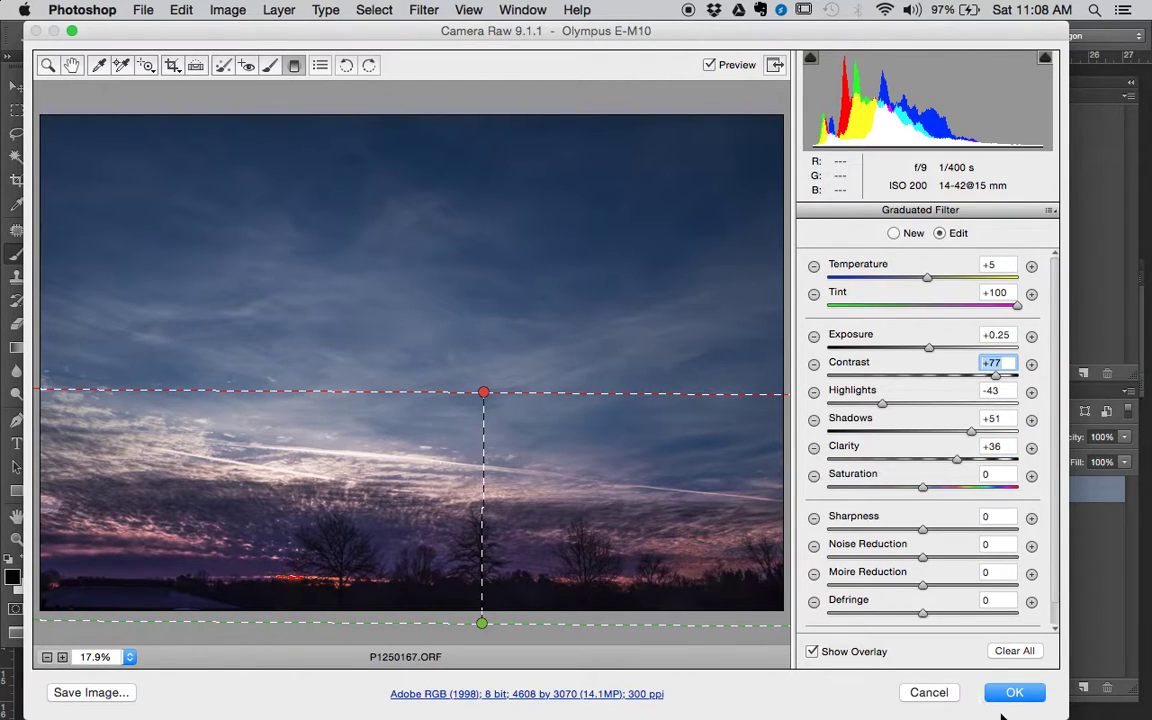
{"action": "left_click", "coordinate": [1043, 696]}
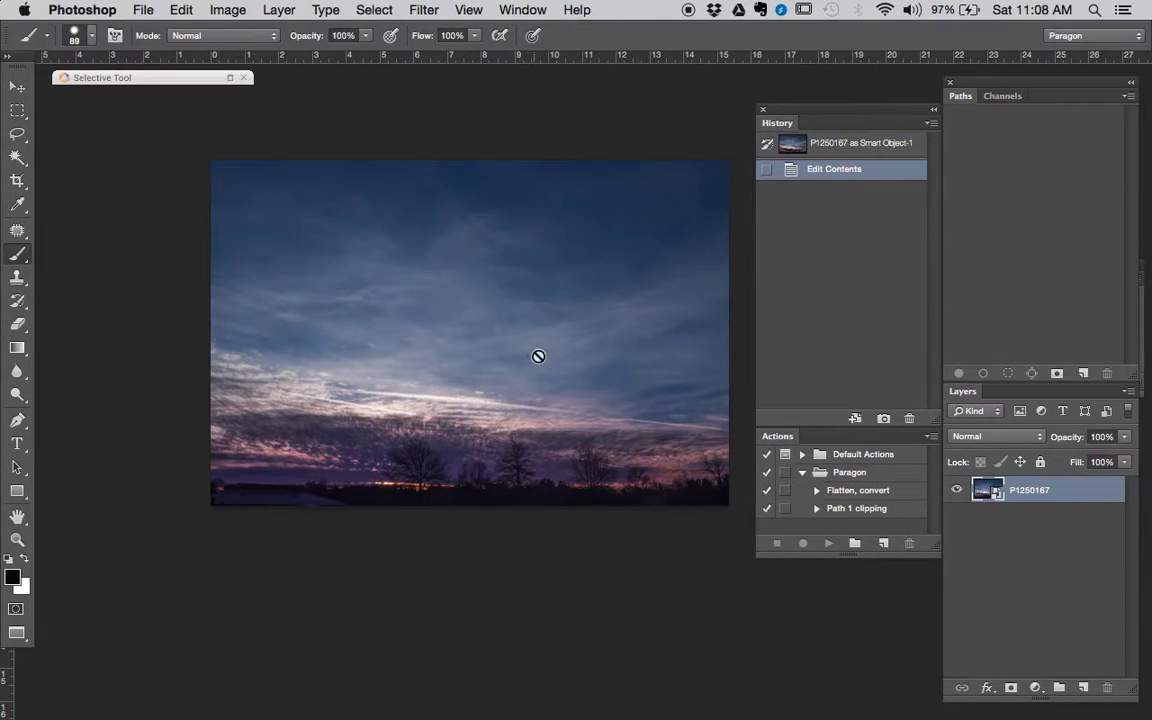
Open the photo in Color Efex Pro 4 and compare it with and without the Tonal Contrast filter.
{"action": "left_click", "coordinate": [229, 77]}
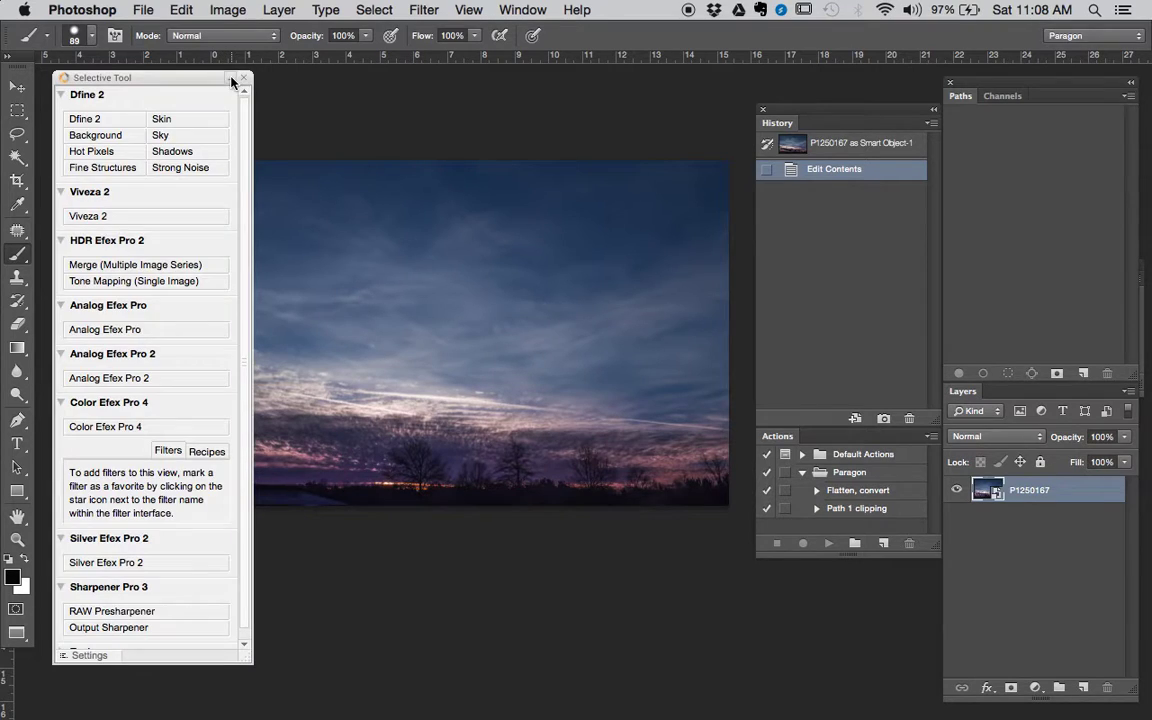
{"action": "left_click", "coordinate": [122, 429]}
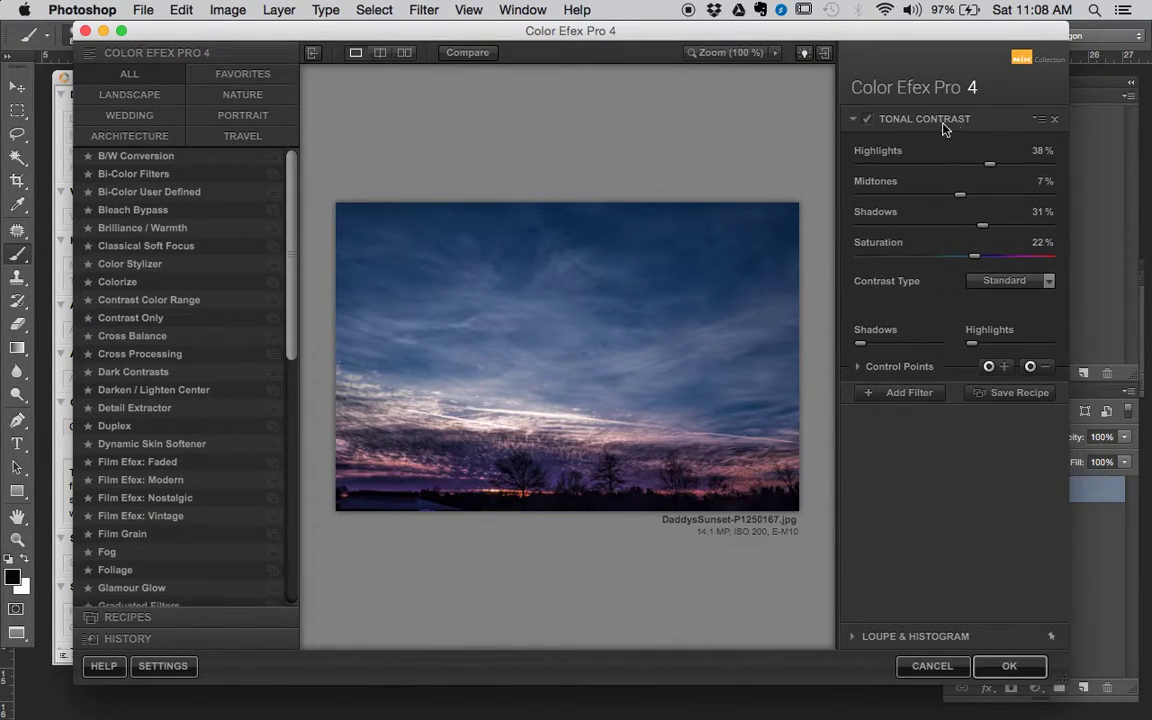
{"action": "left_click", "coordinate": [868, 119]}
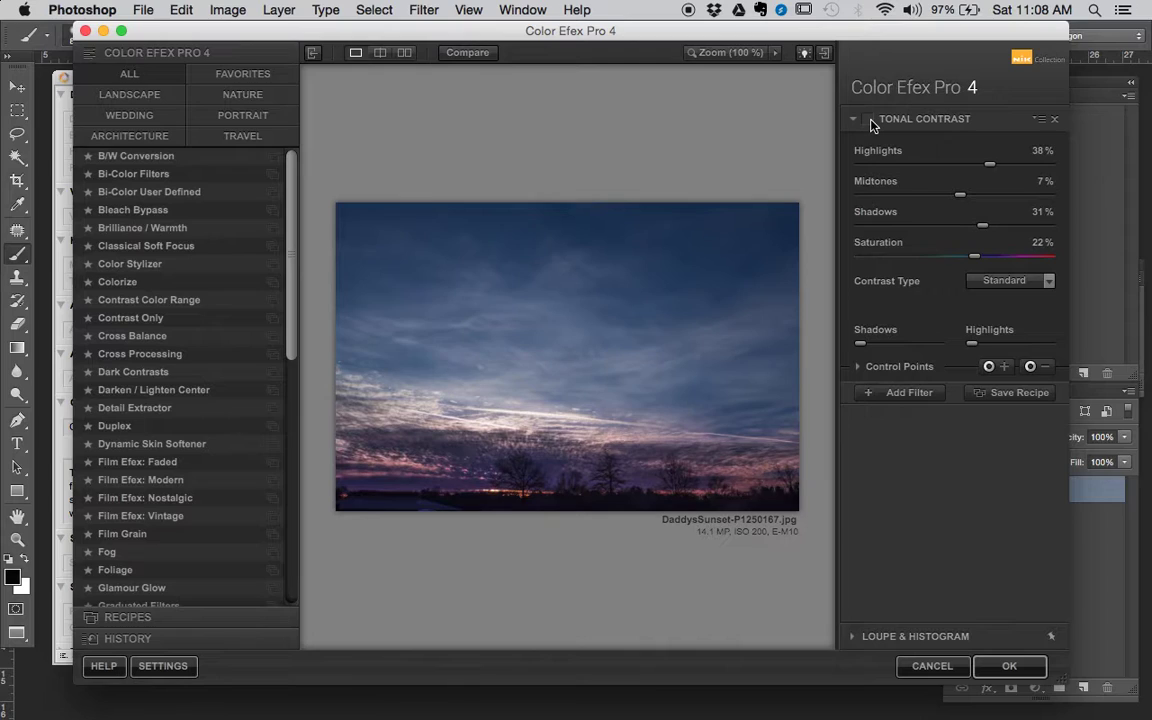
{"action": "left_click", "coordinate": [868, 119]}
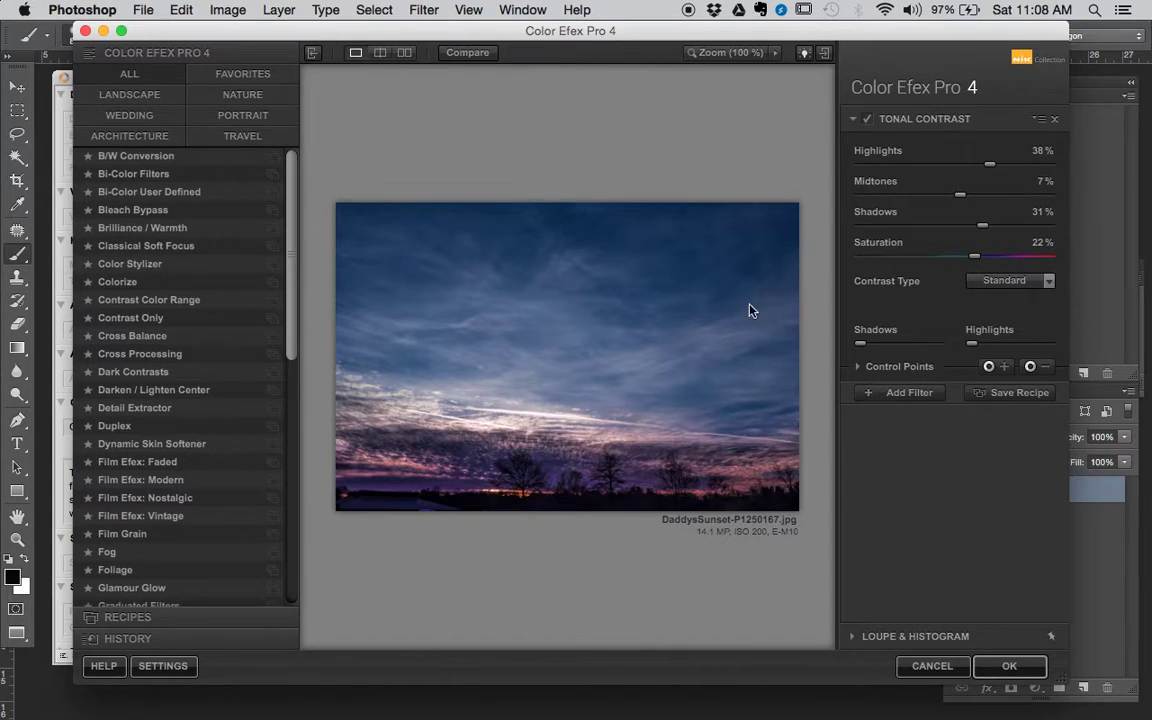
Set the Tonal Contrast filter's highlights to -49%, midtones to 31% and shadows to 38%.
{"action": "left_click", "coordinate": [987, 176]}
{"action": "left_click_drag", "start_coordinate": [988, 177], "coordinate": [981, 207]}
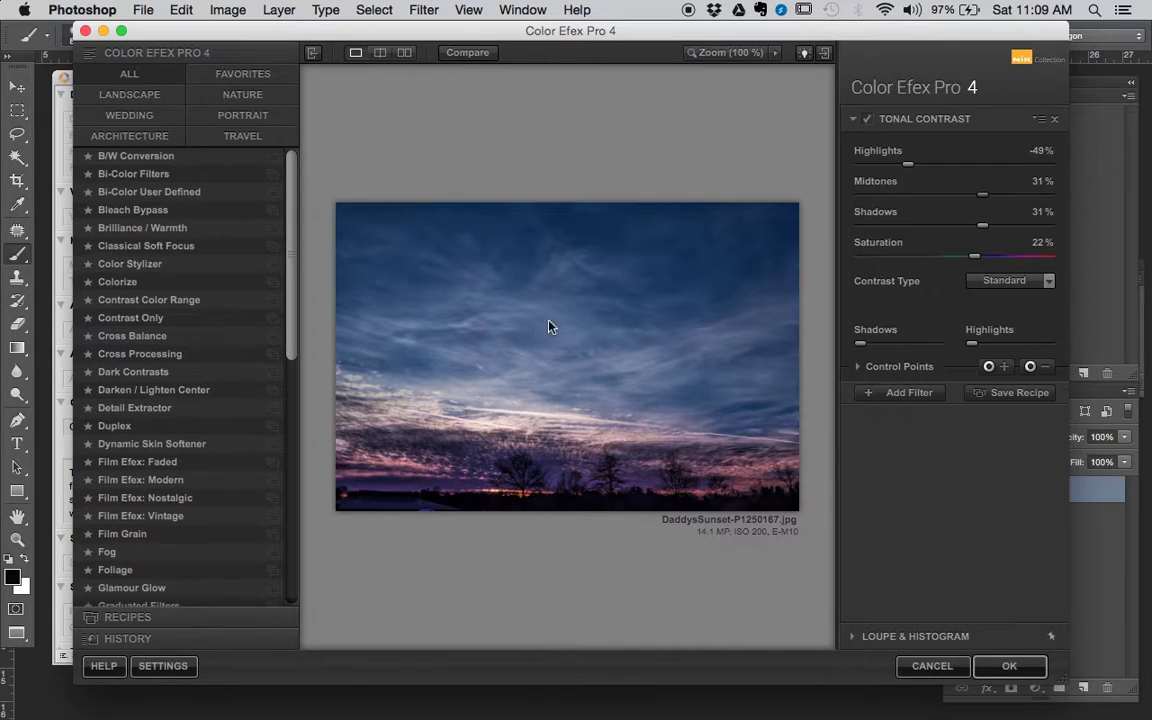
{"action": "left_click_drag", "start_coordinate": [985, 228], "coordinate": [990, 232]}
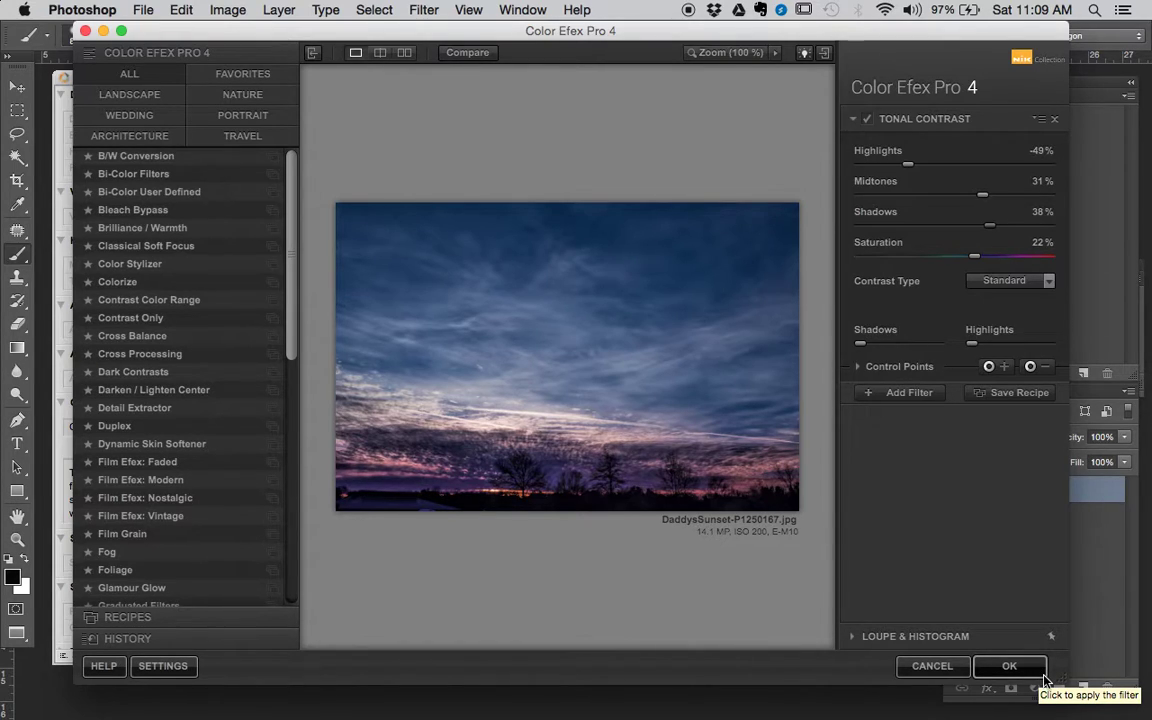
Add a Film Efex: Modern filter to the photo and choose the Fujichrome Velvia 100 film.
{"action": "left_click", "coordinate": [905, 392]}
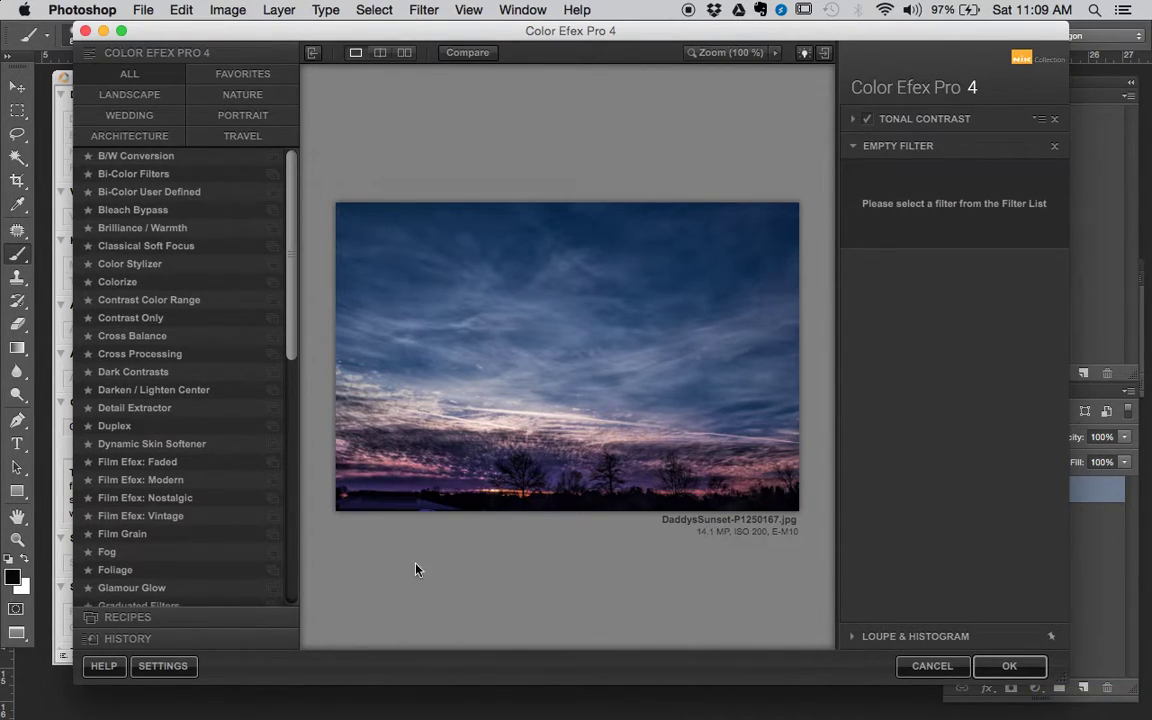
{"action": "left_click", "coordinate": [210, 485]}
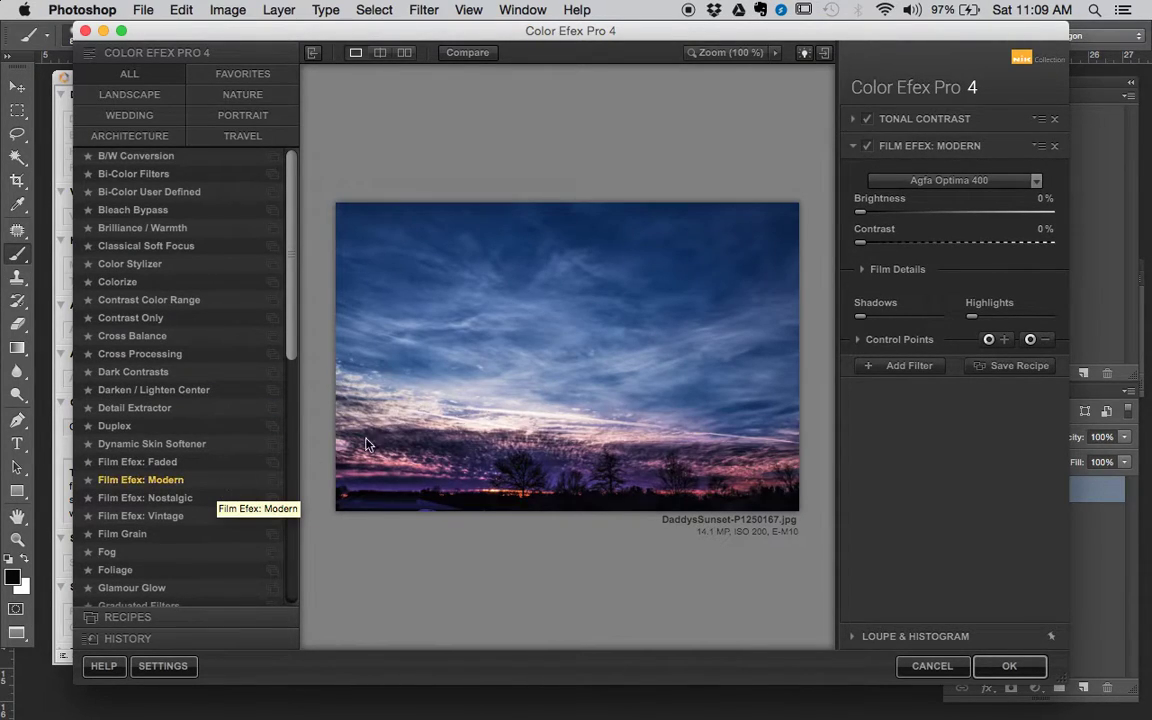
{"action": "left_click", "coordinate": [1036, 180]}
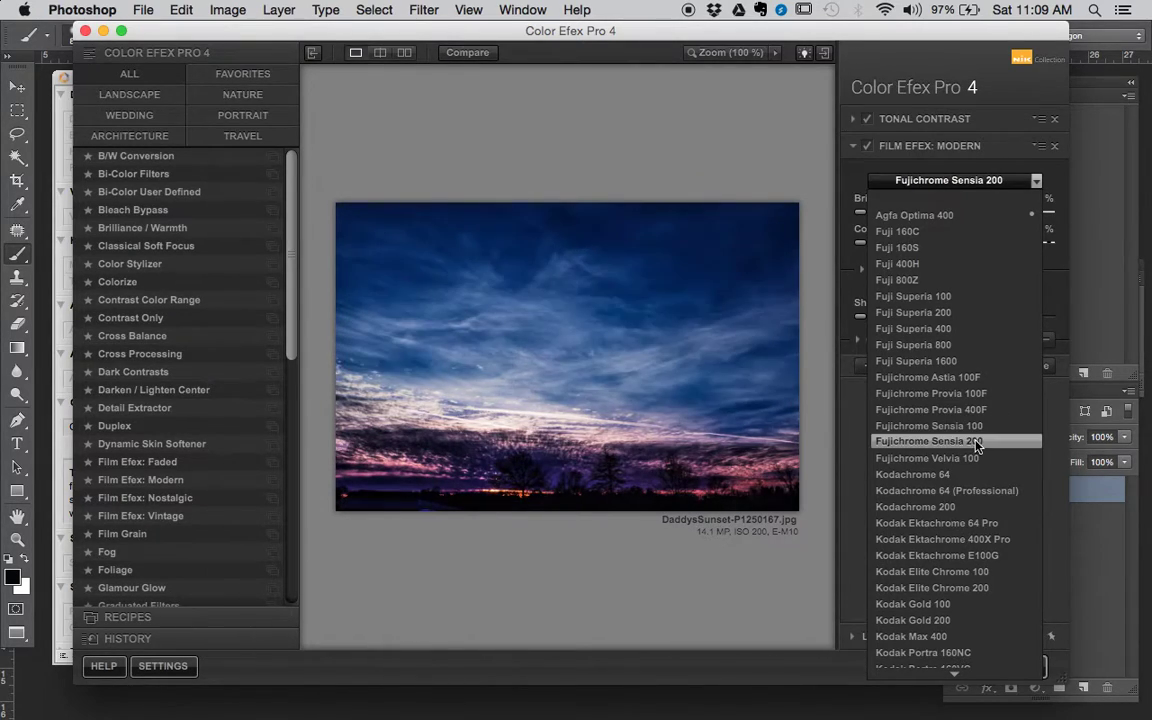
{"action": "left_click", "coordinate": [982, 443]}
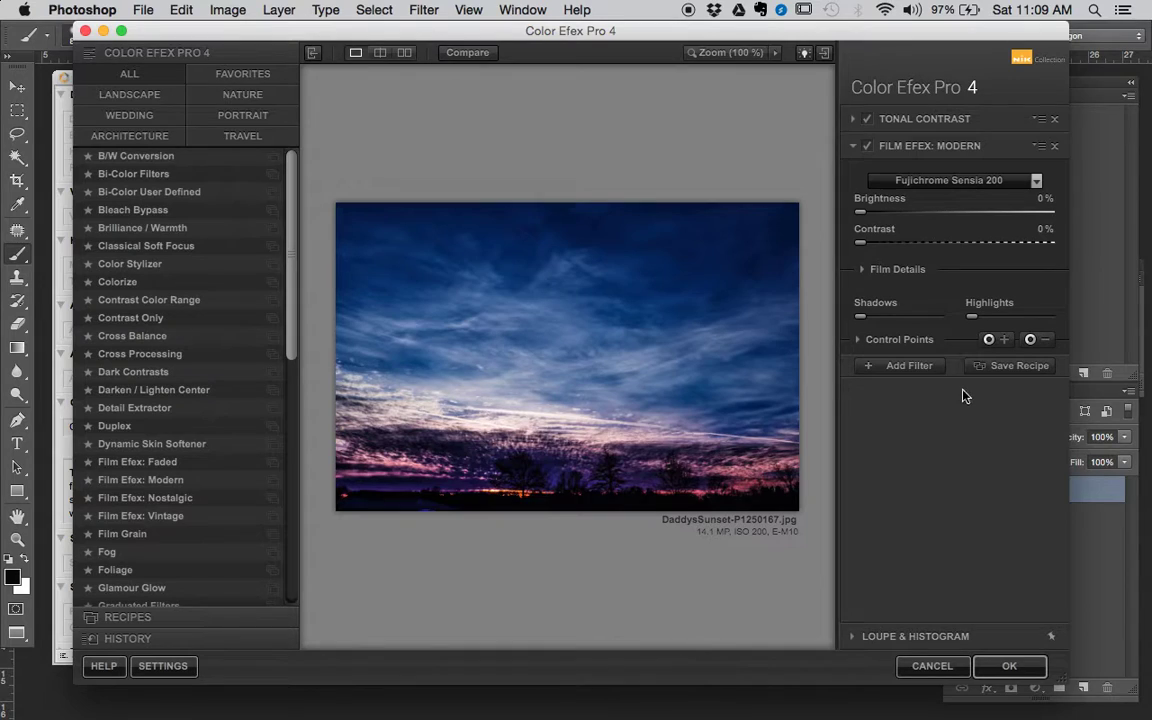
{"action": "left_click", "coordinate": [958, 184]}
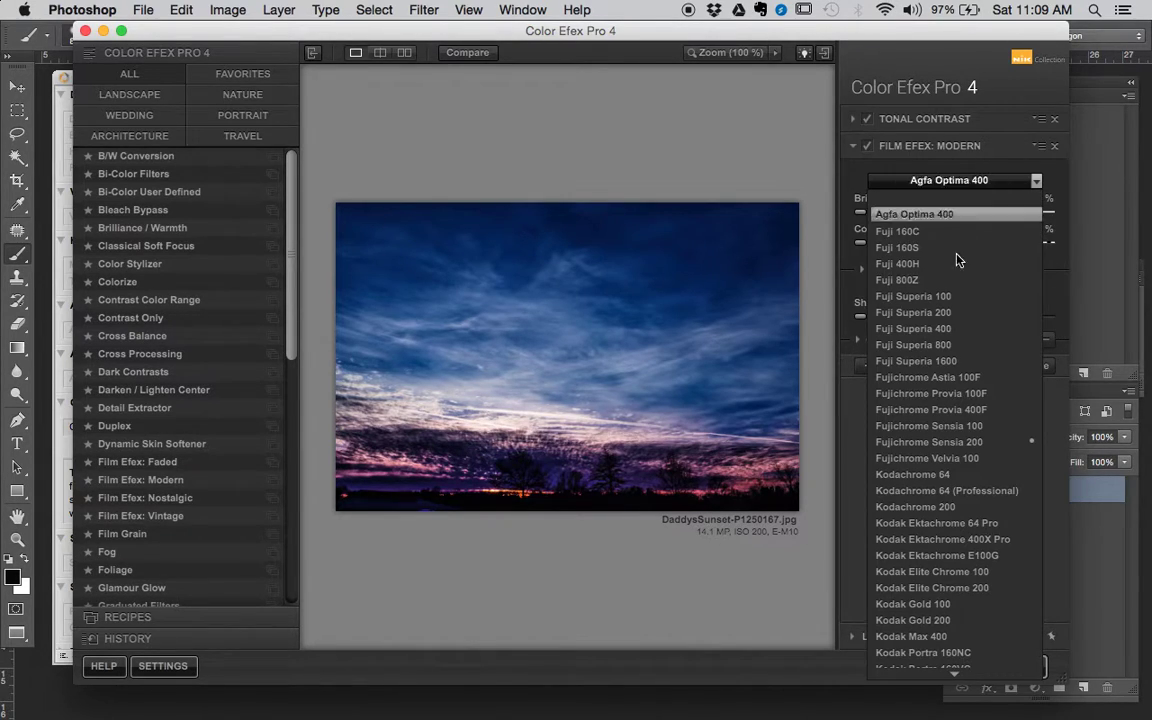
{"action": "left_click", "coordinate": [962, 460]}
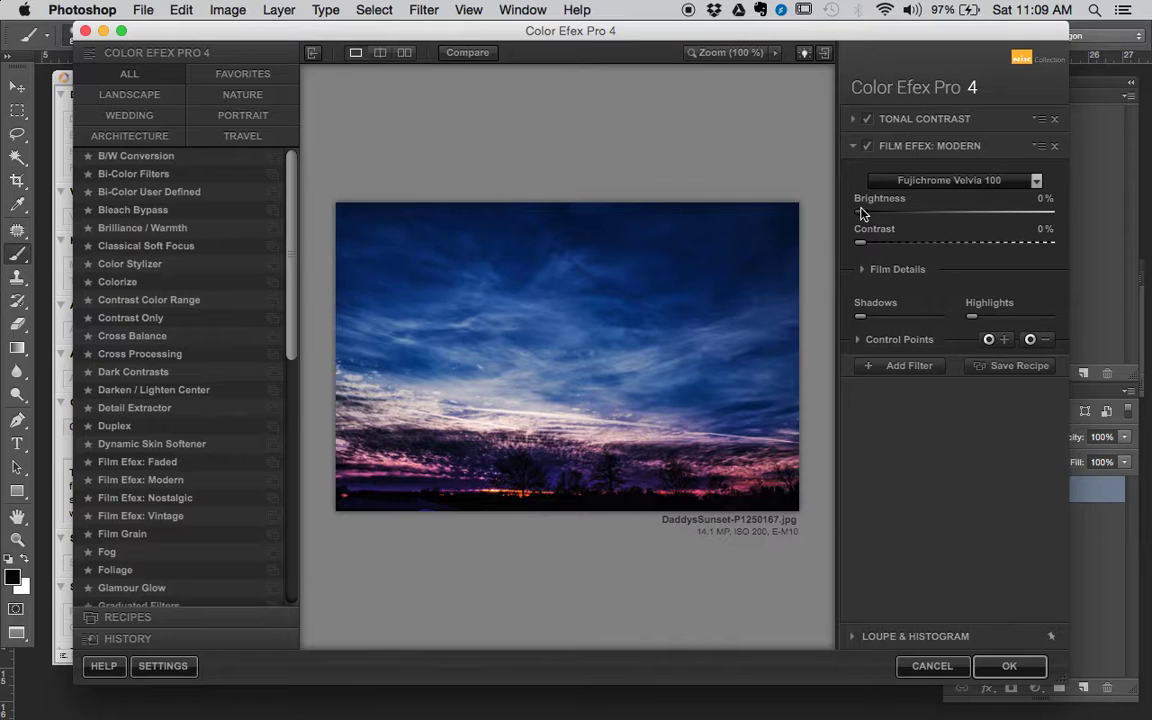
Set the film's contrast to 3% and adjust its colour sensitivities, with cyan at -3%, blue at -32% and violet at 21%.
{"action": "left_click_drag", "start_coordinate": [862, 216], "coordinate": [871, 246]}
{"action": "left_click", "coordinate": [869, 270]}
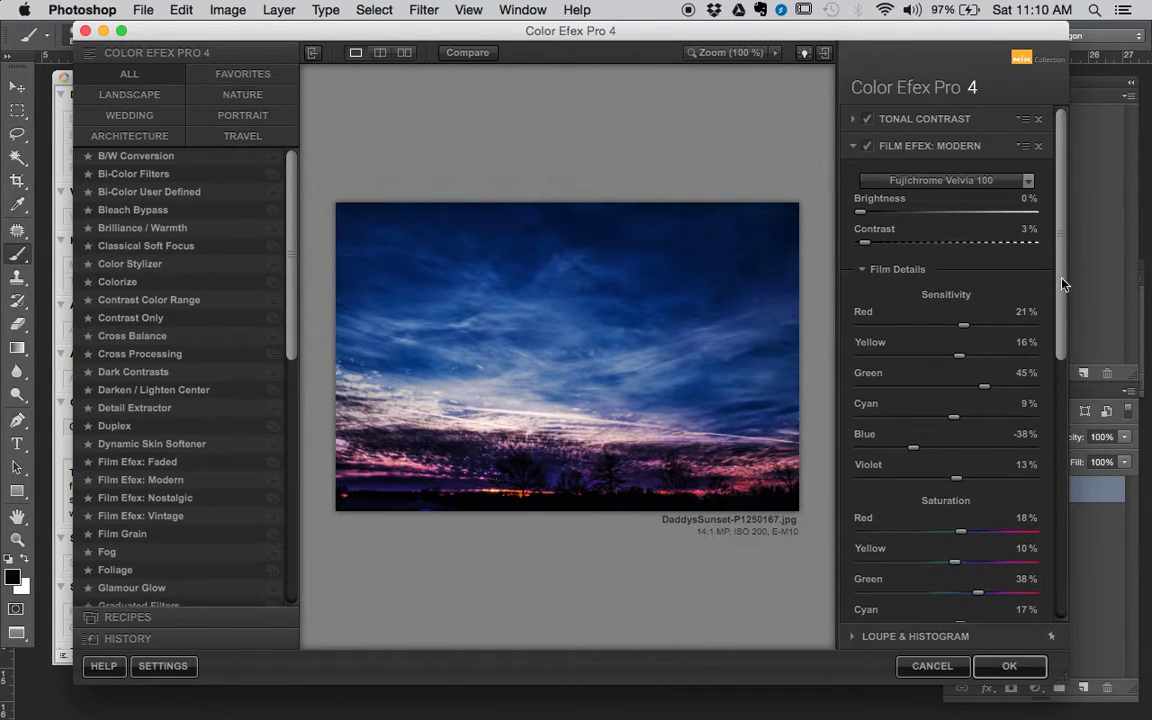
{"action": "left_click_drag", "start_coordinate": [1060, 283], "coordinate": [1062, 342]}
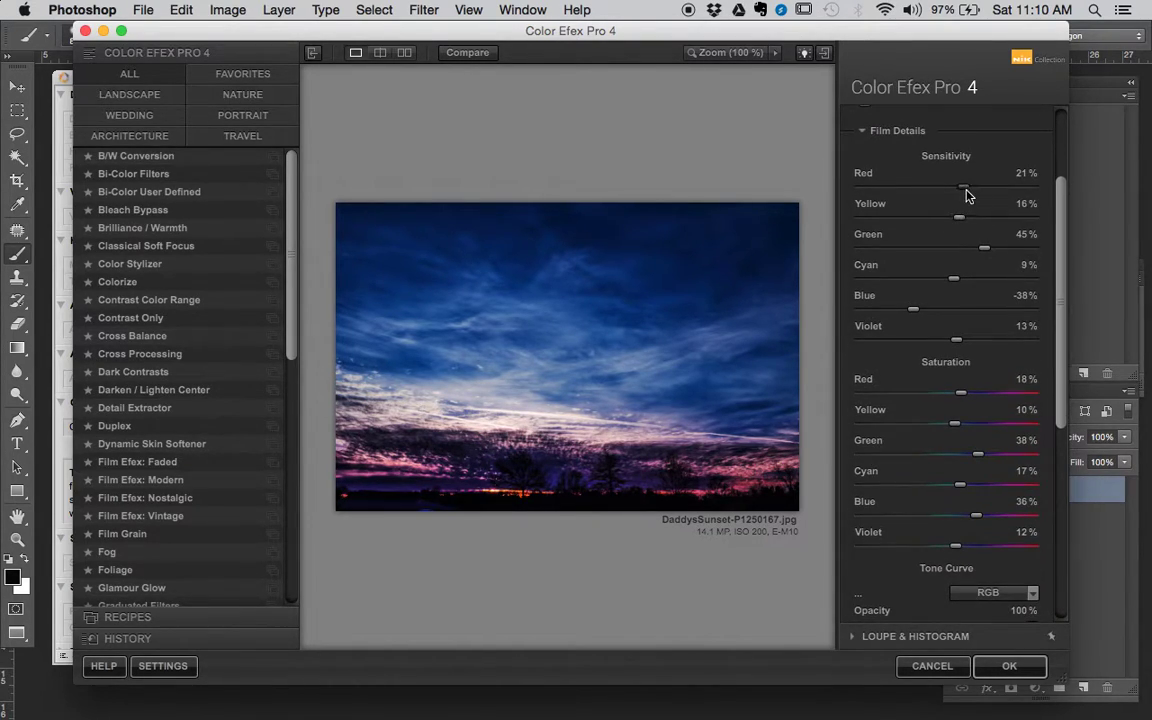
{"action": "left_click_drag", "start_coordinate": [964, 188], "coordinate": [920, 228]}
{"action": "left_click_drag", "start_coordinate": [988, 249], "coordinate": [964, 340]}
Set the film's saturation to red 38%, yellow 3%, green 37%, cyan 39%, blue 13% and violet 38%, and apply the filters.
{"action": "left_click_drag", "start_coordinate": [1060, 328], "coordinate": [1062, 413]}
{"action": "left_click_drag", "start_coordinate": [961, 237], "coordinate": [979, 387]}
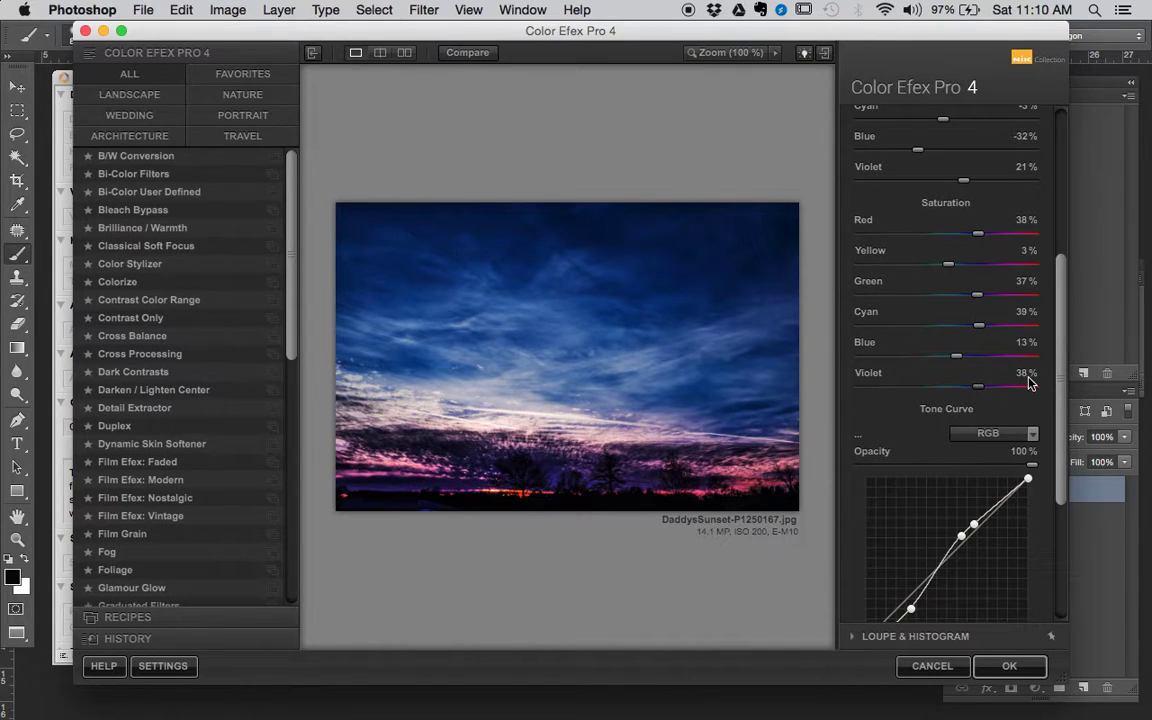
{"action": "left_click", "coordinate": [1015, 665]}
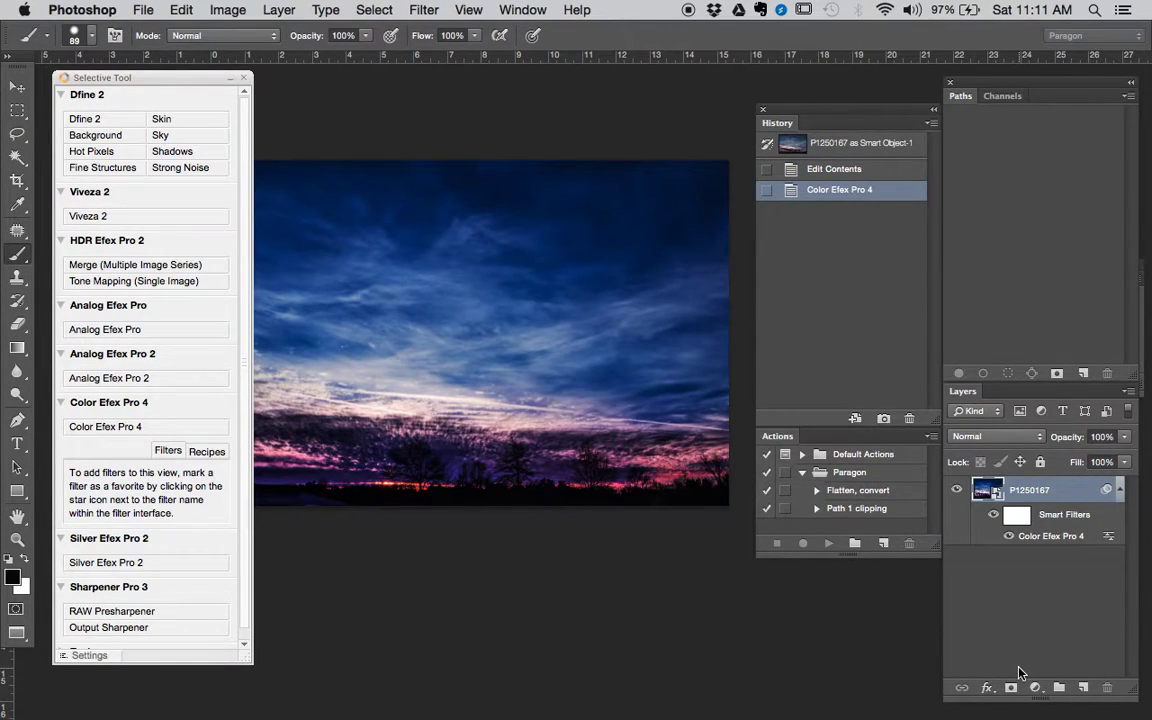
Compare the filtered photo with its original state, ending on the filtered version.
{"action": "left_click", "coordinate": [866, 144]}
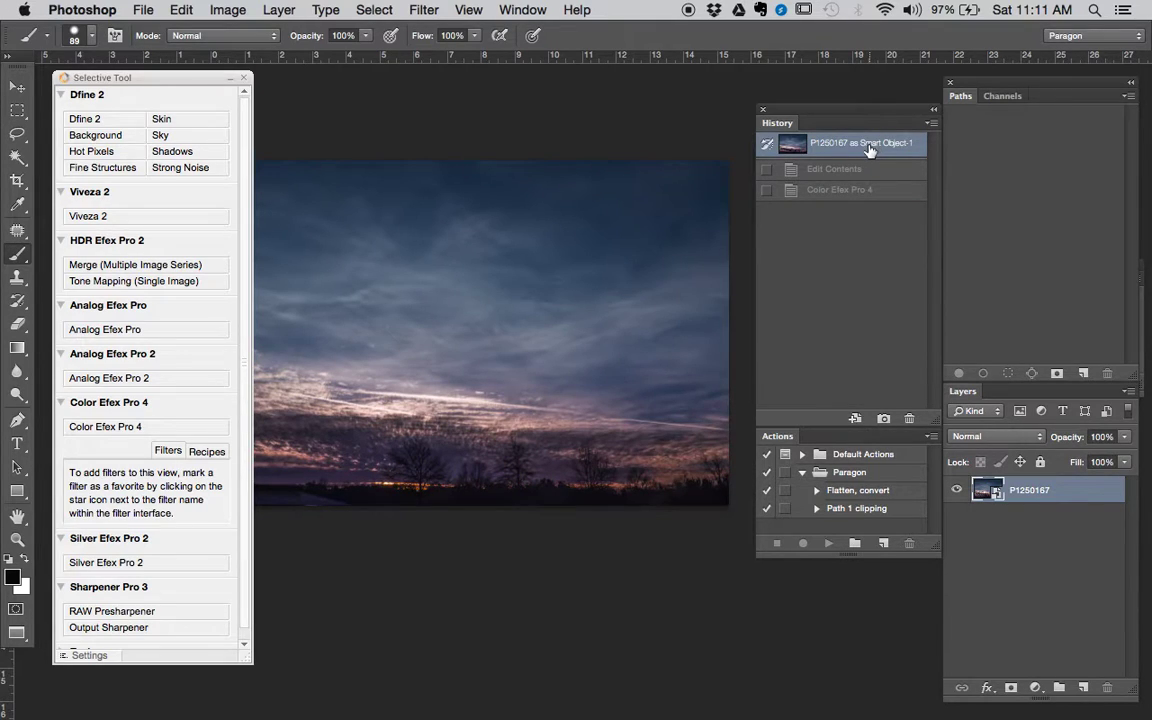
{"action": "key", "text": "super+z"}
{"action": "key", "text": "super+z"}
{"action": "key", "text": "super+z"}
Collapse the Selective Tool palette to free the view of the photo.
{"action": "left_click_drag", "start_coordinate": [552, 358], "coordinate": [602, 360]}
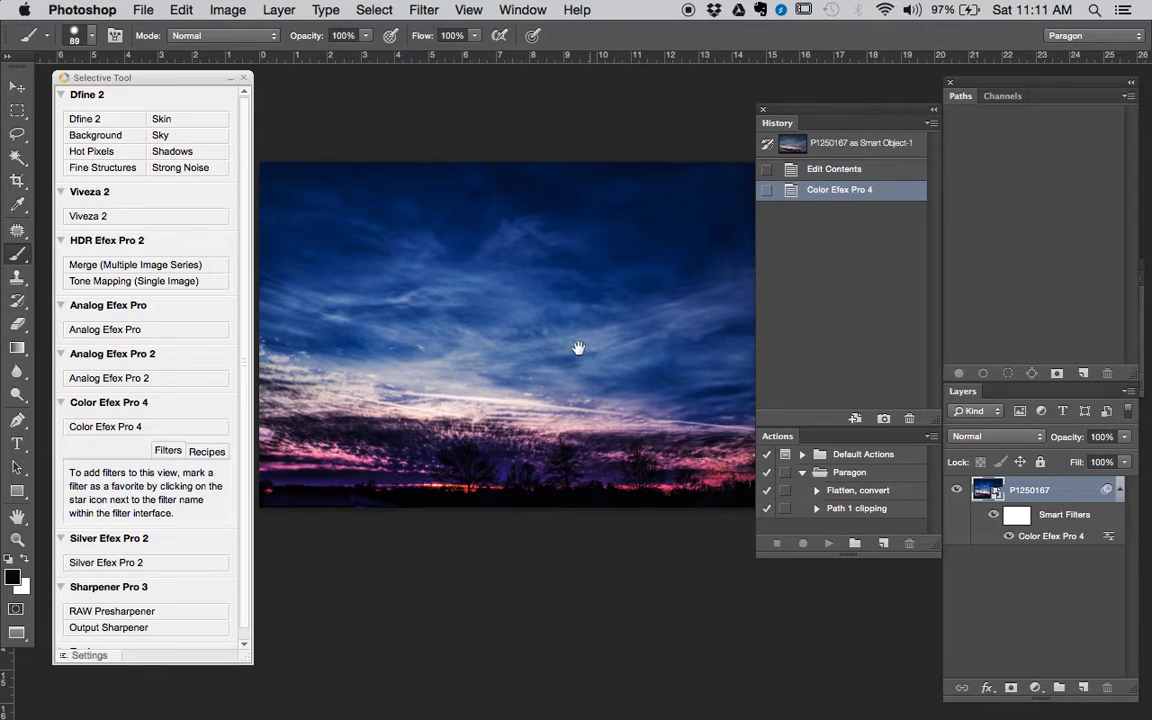
{"action": "left_click", "coordinate": [229, 78]}
{"action": "scroll", "coordinate": [563, 342], "scroll_direction": "right", "scroll_amount": 3}
{"action": "scroll", "coordinate": [527, 342], "scroll_direction": "up", "scroll_amount": 2}
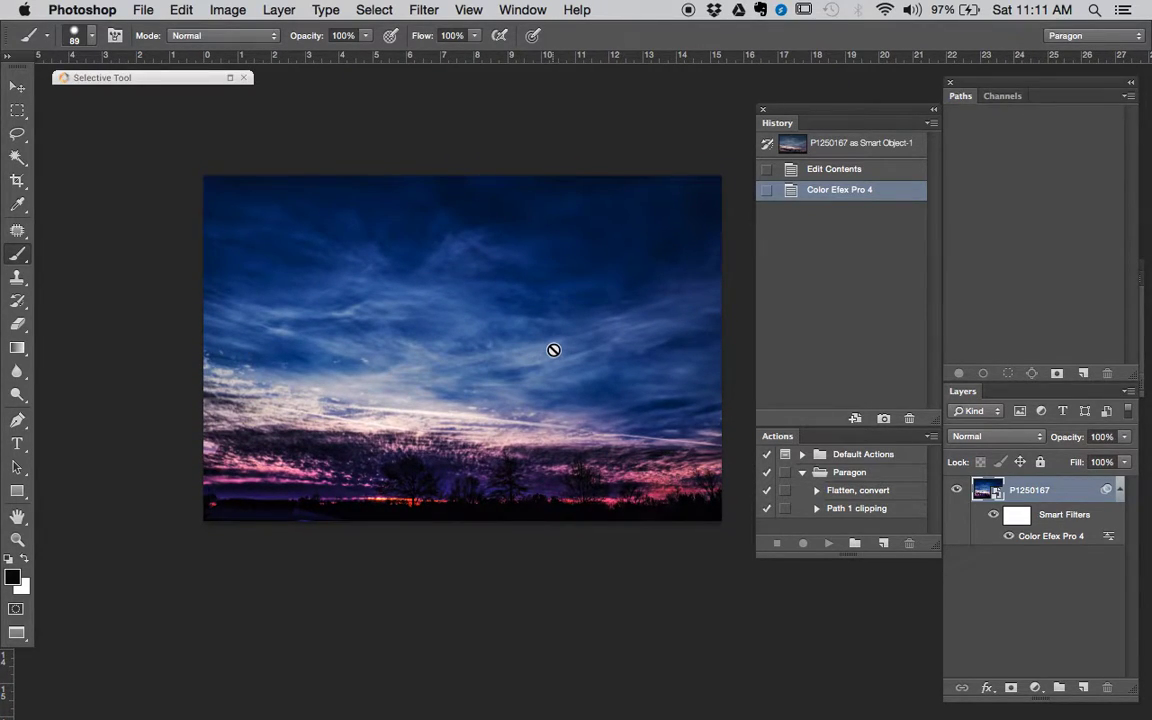
Add a new layer and paint black over the building roof and dark ground along the photo's lower edge.
{"action": "left_click", "coordinate": [1084, 689]}
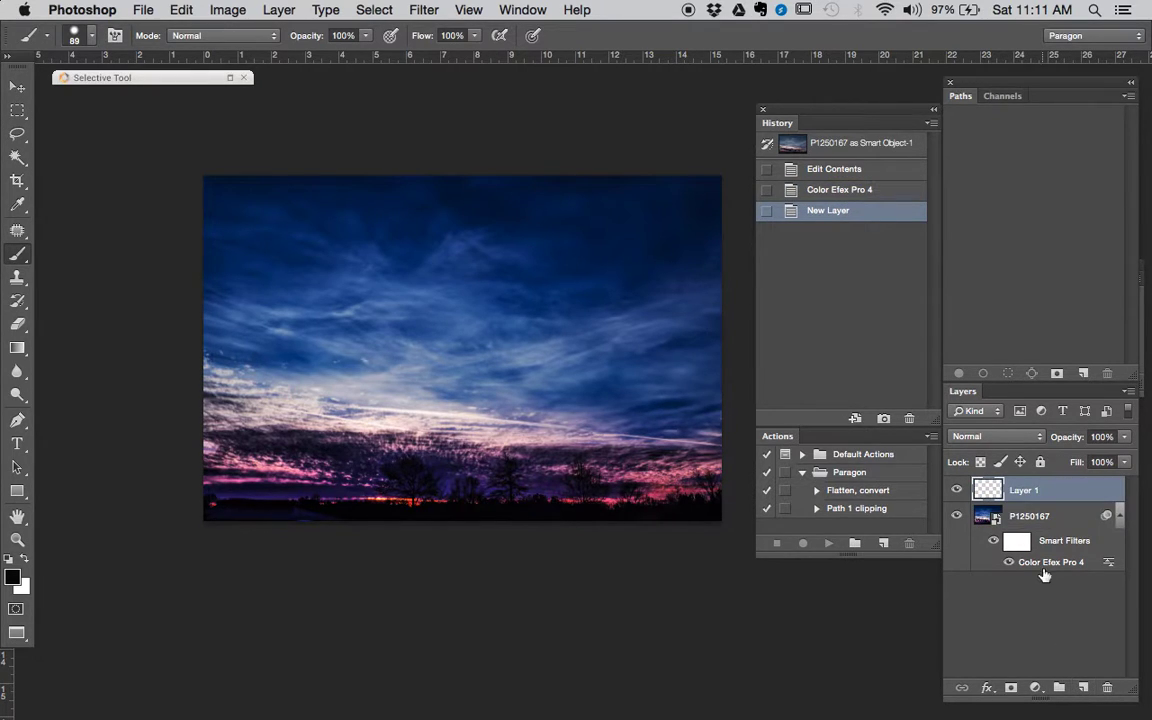
{"action": "left_click", "coordinate": [376, 512]}
{"action": "mouse_move", "coordinate": [375, 512]}
{"action": "left_mouse_down"}
{"action": "mouse_move", "coordinate": [530, 335]}
{"action": "mouse_move", "coordinate": [543, 336]}
{"action": "left_mouse_up"}
{"action": "left_click", "coordinate": [448, 340], "text": "super"}
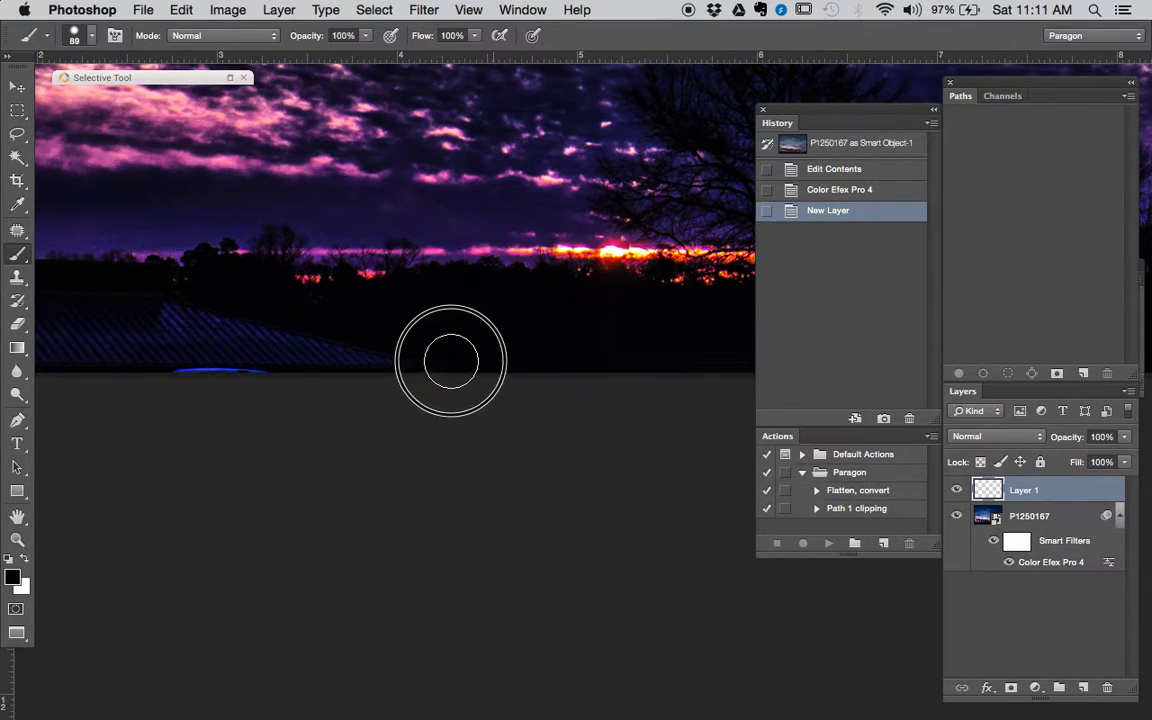
{"action": "mouse_move", "coordinate": [244, 352]}
{"action": "left_mouse_down"}
{"action": "mouse_move", "coordinate": [188, 327]}
{"action": "mouse_move", "coordinate": [224, 363]}
{"action": "mouse_move", "coordinate": [212, 364]}
{"action": "left_mouse_up"}
{"action": "left_click_drag", "start_coordinate": [305, 342], "coordinate": [644, 348]}
{"action": "mouse_move", "coordinate": [455, 347]}
{"action": "left_mouse_down"}
{"action": "mouse_move", "coordinate": [406, 363]}
{"action": "mouse_move", "coordinate": [459, 324]}
{"action": "mouse_move", "coordinate": [149, 314]}
{"action": "mouse_move", "coordinate": [547, 340]}
{"action": "left_mouse_up"}
{"action": "mouse_move", "coordinate": [380, 321]}
{"action": "left_mouse_down"}
{"action": "mouse_move", "coordinate": [284, 357]}
{"action": "mouse_move", "coordinate": [261, 384]}
{"action": "mouse_move", "coordinate": [380, 392]}
{"action": "left_mouse_up"}
{"action": "mouse_move", "coordinate": [597, 368]}
{"action": "left_mouse_down"}
{"action": "mouse_move", "coordinate": [494, 360]}
{"action": "mouse_move", "coordinate": [357, 377]}
{"action": "left_mouse_up"}
{"action": "left_click_drag", "start_coordinate": [466, 368], "coordinate": [159, 347]}
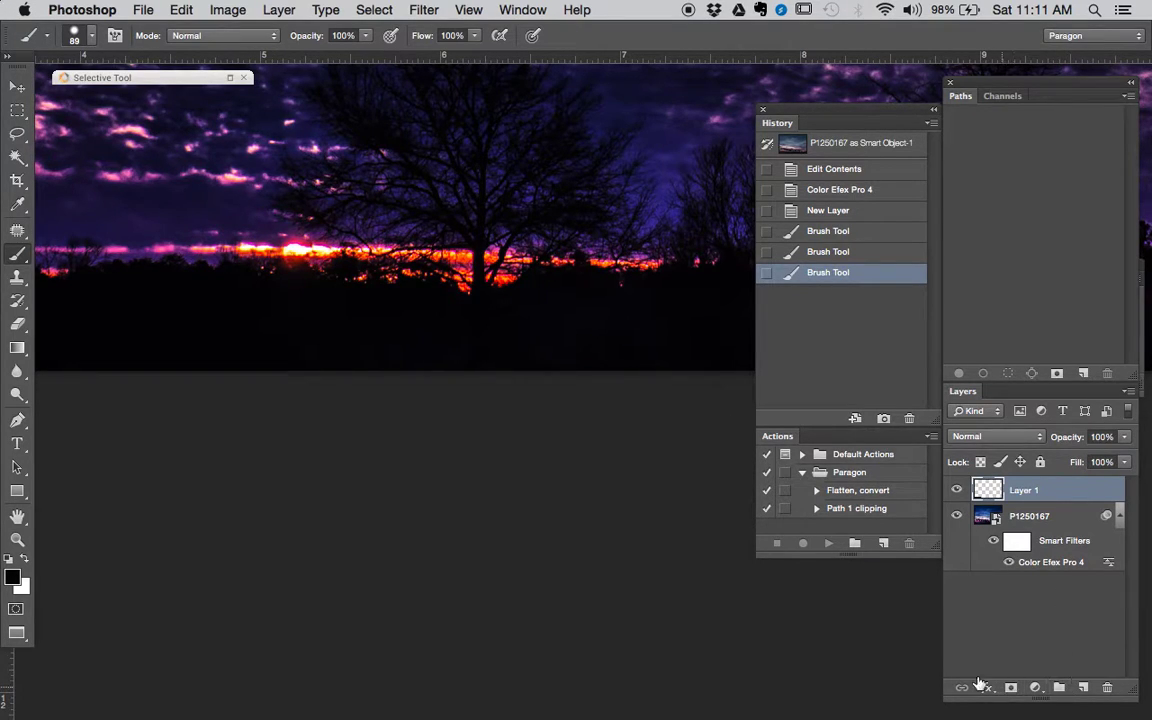
{"action": "left_click_drag", "start_coordinate": [593, 336], "coordinate": [365, 332]}
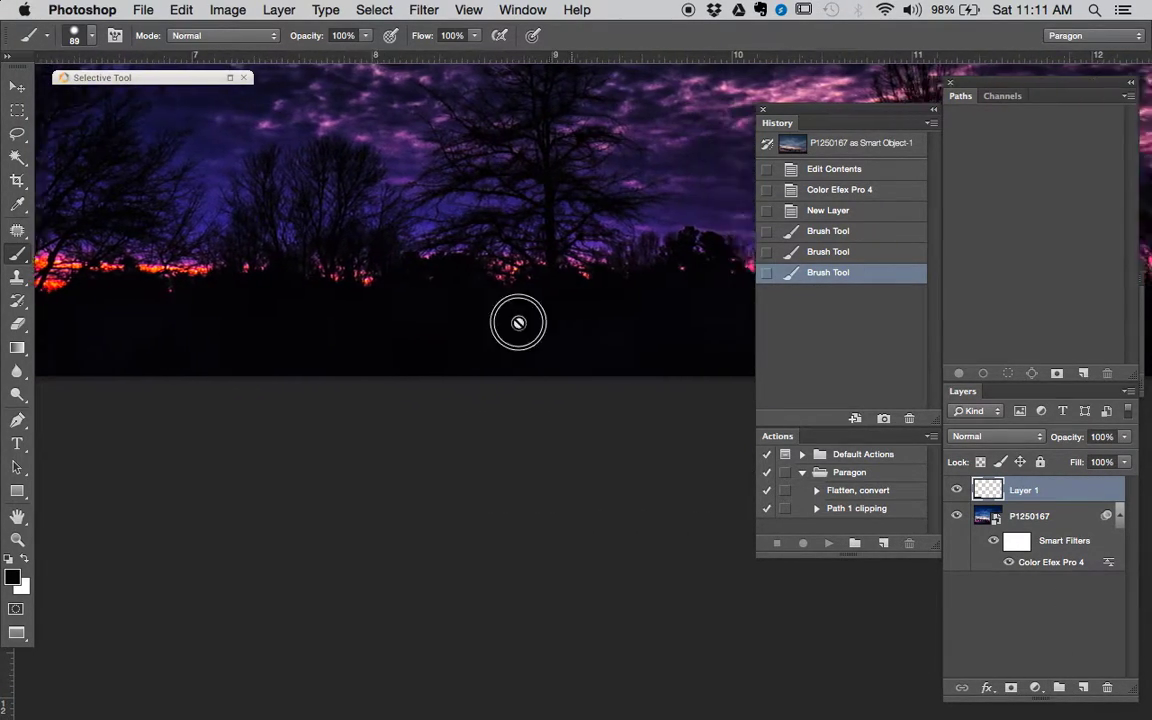
{"action": "left_click_drag", "start_coordinate": [517, 324], "coordinate": [411, 328]}
{"action": "left_click", "coordinate": [460, 324], "text": "alt"}
{"action": "left_click", "coordinate": [460, 324], "text": "alt"}
{"action": "left_click", "coordinate": [460, 324], "text": "alt"}
{"action": "left_click", "coordinate": [467, 325], "text": "alt"}
{"action": "left_click", "coordinate": [467, 325], "text": "alt"}
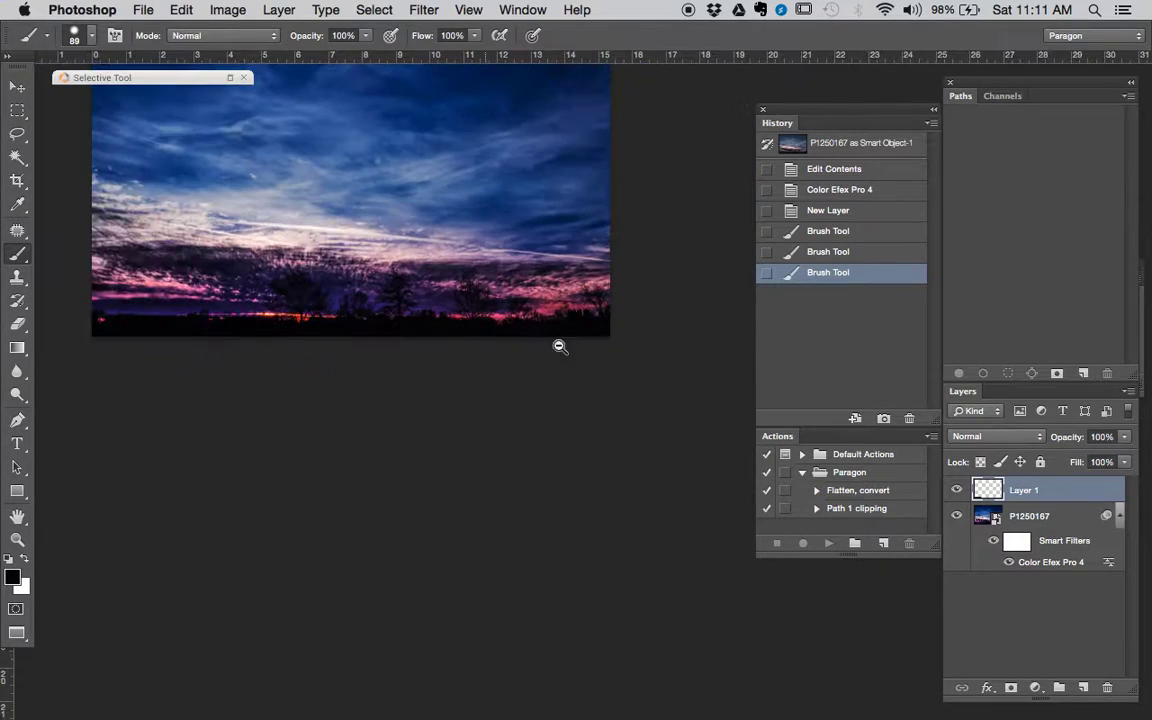
Brighten the dark areas with a Levels adjustment layer, setting the white input to 198 and the midtones to 2.65.
{"action": "left_click", "coordinate": [1037, 689]}
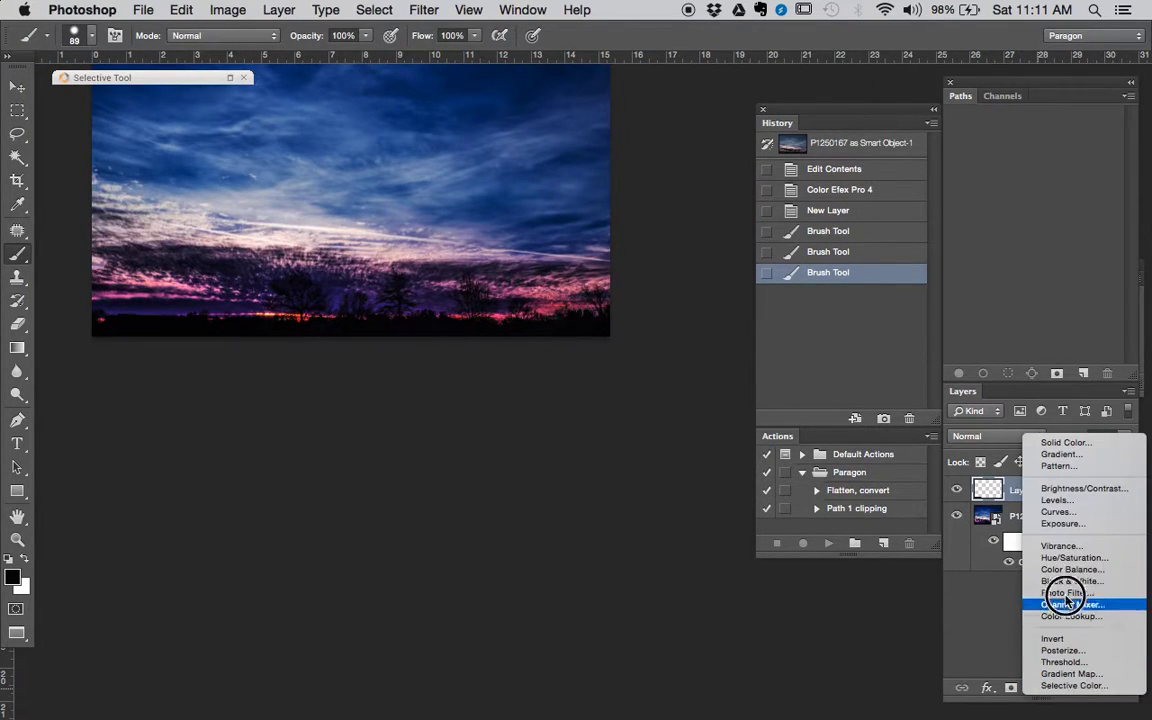
{"action": "left_click", "coordinate": [1063, 502]}
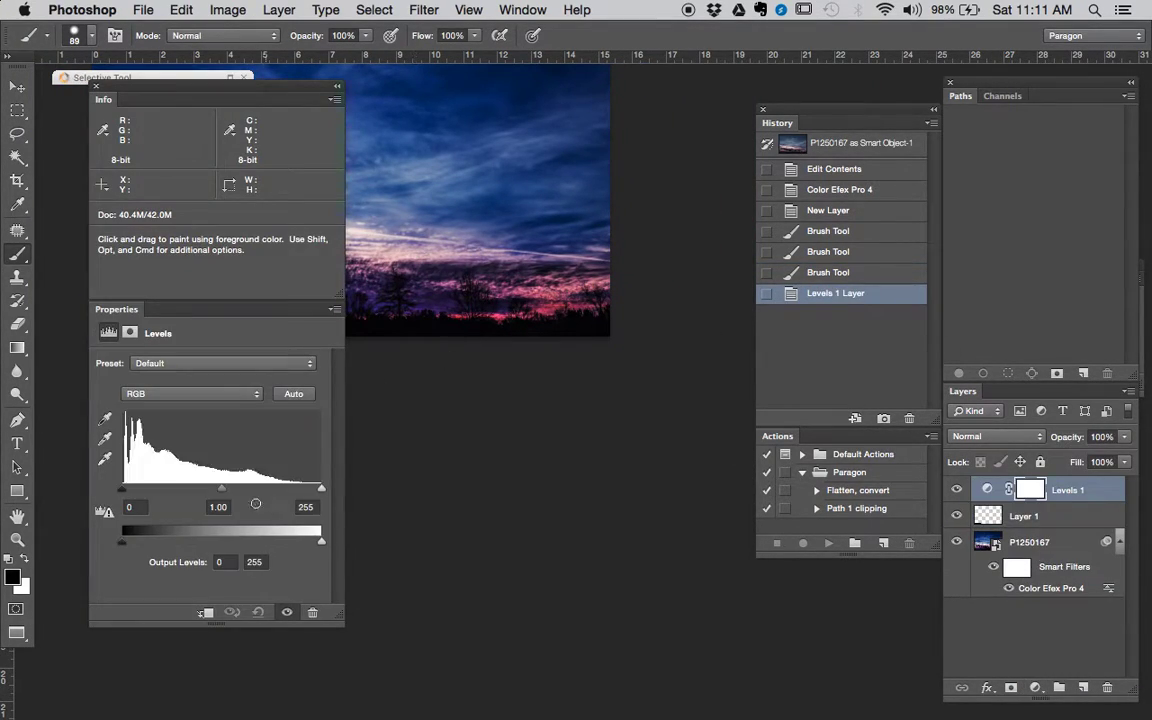
{"action": "mouse_move", "coordinate": [122, 490]}
{"action": "left_mouse_down"}
{"action": "mouse_move", "coordinate": [159, 488]}
{"action": "mouse_move", "coordinate": [122, 488]}
{"action": "left_mouse_up"}
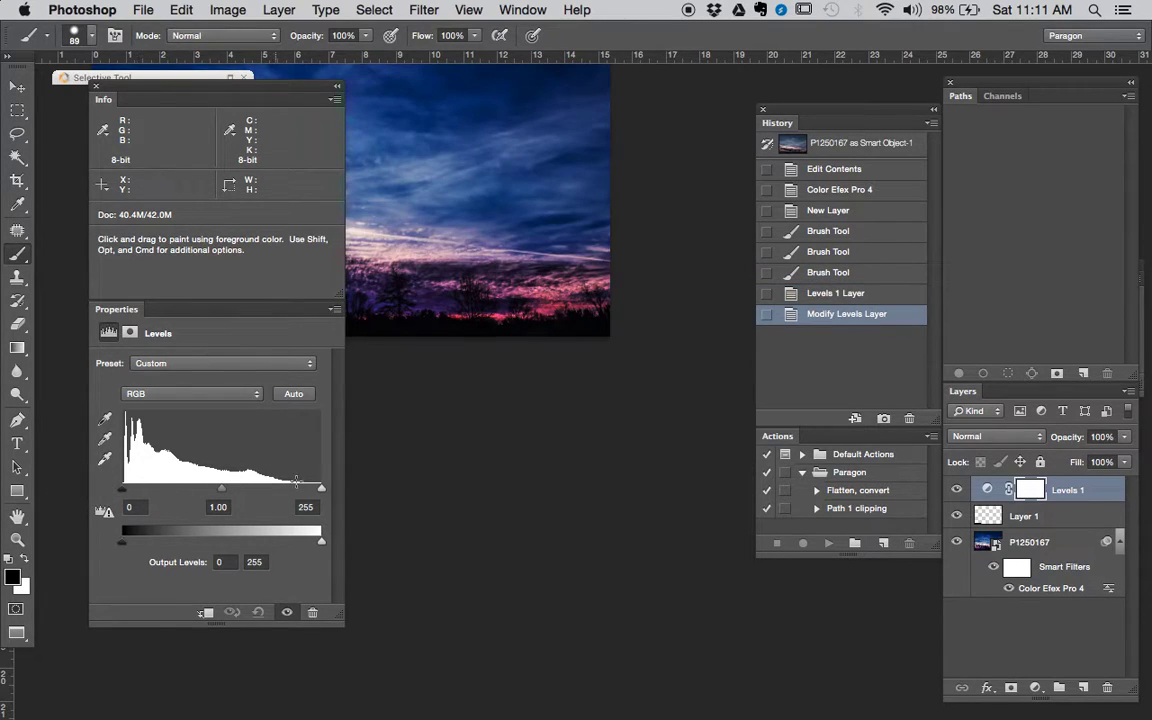
{"action": "left_click_drag", "start_coordinate": [322, 487], "coordinate": [276, 487]}
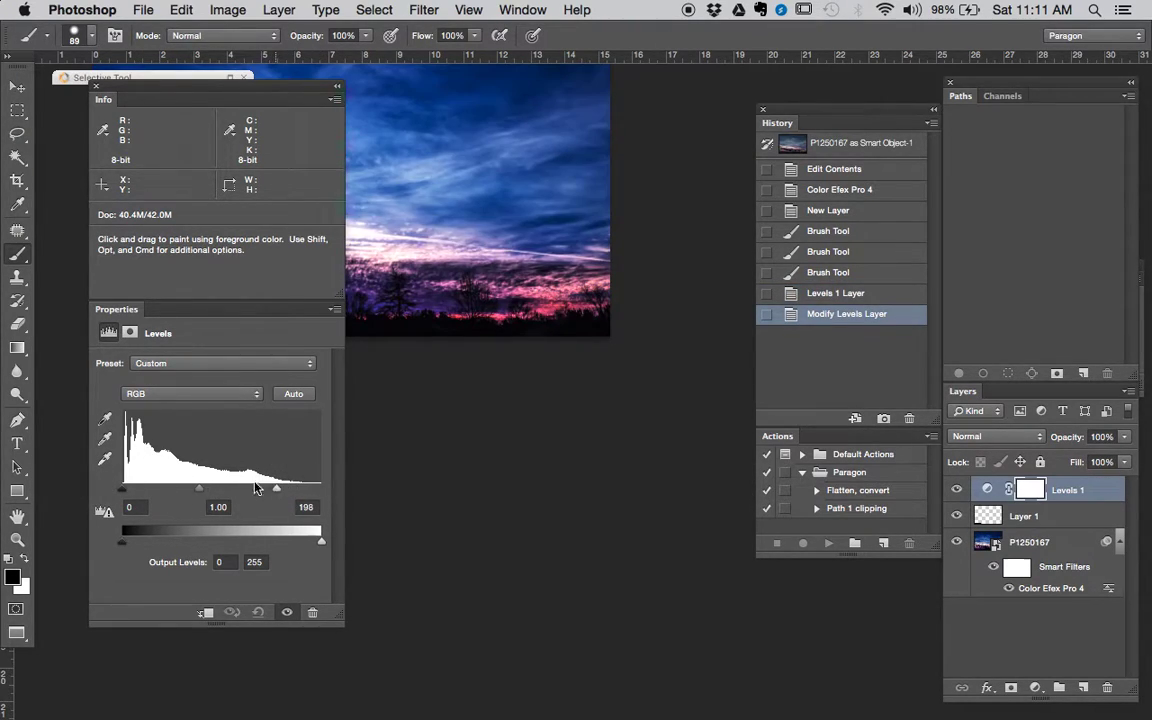
{"action": "left_click_drag", "start_coordinate": [205, 489], "coordinate": [147, 486]}
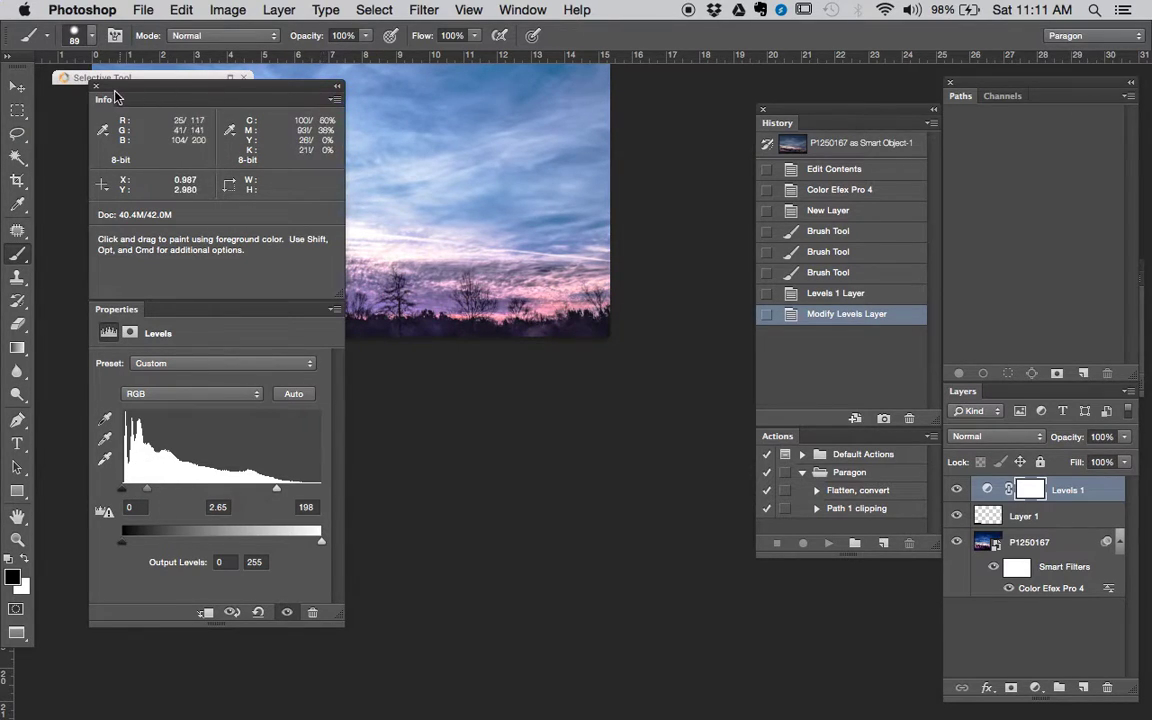
{"action": "left_click", "coordinate": [94, 87]}
Inspect the black paint along the brightened treeline on Layer 1, with the layer shown and hidden.
{"action": "left_click", "coordinate": [1046, 516]}
{"action": "left_click_drag", "start_coordinate": [162, 331], "coordinate": [345, 357]}
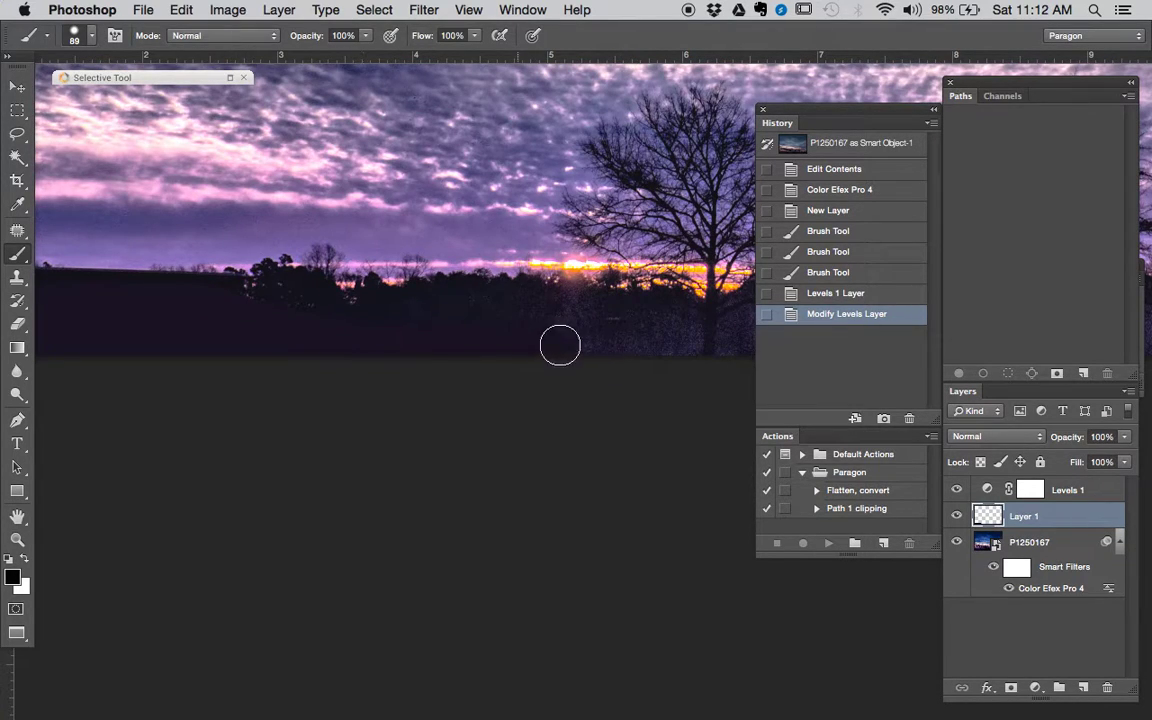
{"action": "left_click_drag", "start_coordinate": [676, 342], "coordinate": [334, 337]}
{"action": "left_click_drag", "start_coordinate": [576, 337], "coordinate": [64, 365]}
{"action": "left_click_drag", "start_coordinate": [528, 337], "coordinate": [905, 285]}
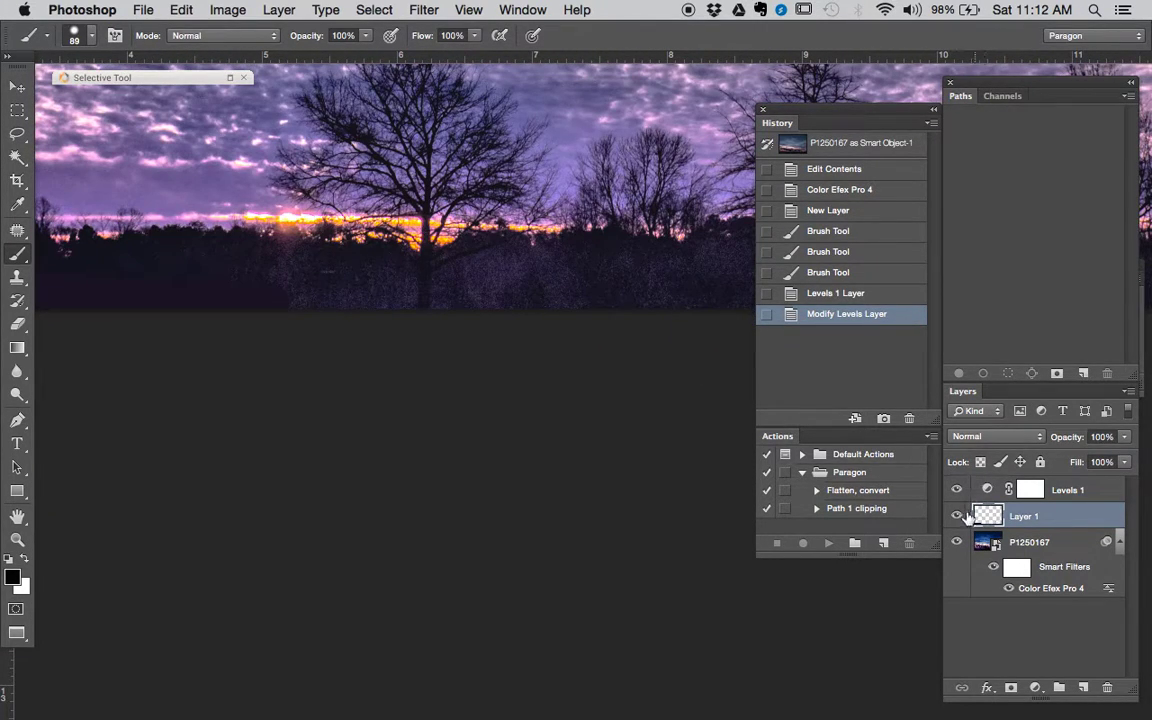
{"action": "left_click", "coordinate": [956, 516]}
{"action": "left_click_drag", "start_coordinate": [335, 292], "coordinate": [565, 305]}
Replace the painted Layer 1 with a new empty layer below the Levels layer for the Clone Stamp tool.
{"action": "key", "text": "s"}
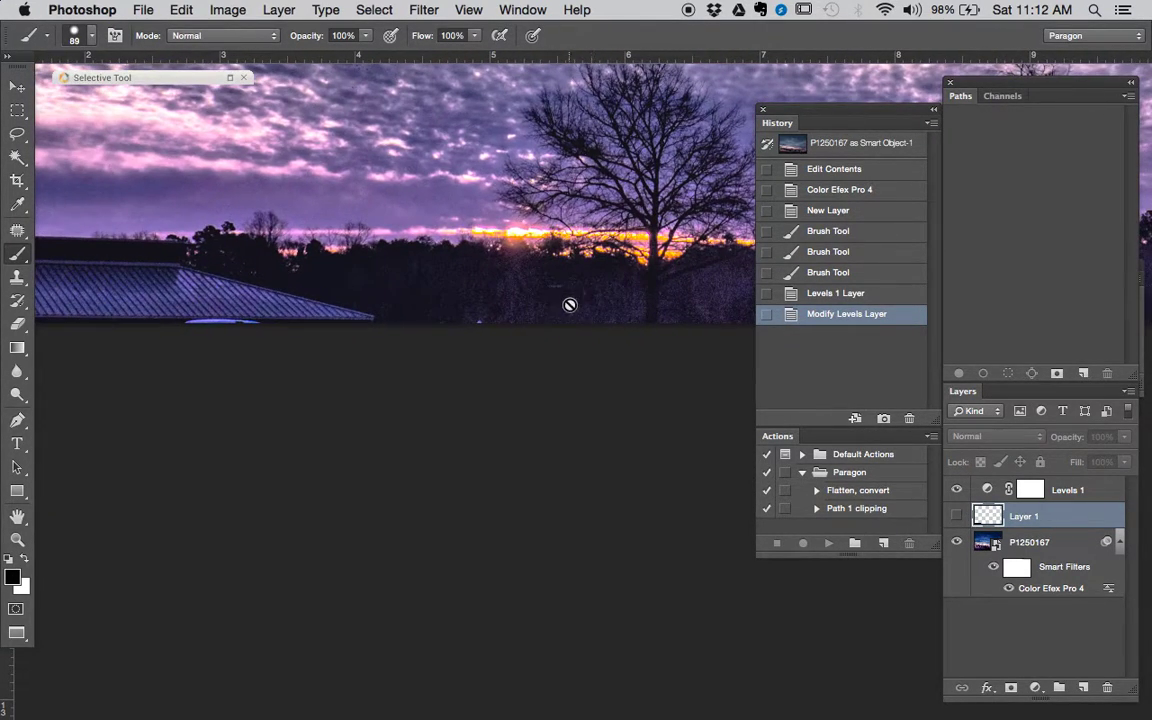
{"action": "left_click_drag", "start_coordinate": [1067, 518], "coordinate": [1107, 687]}
{"action": "left_click", "coordinate": [1083, 687]}
Clone the dark treeline over the building roof in the photo's lower left corner on the new layer.
{"action": "mouse_move", "coordinate": [548, 311]}
{"action": "left_mouse_down"}
{"action": "mouse_move", "coordinate": [483, 324]}
{"action": "mouse_move", "coordinate": [456, 296]}
{"action": "mouse_move", "coordinate": [568, 306]}
{"action": "left_mouse_up"}
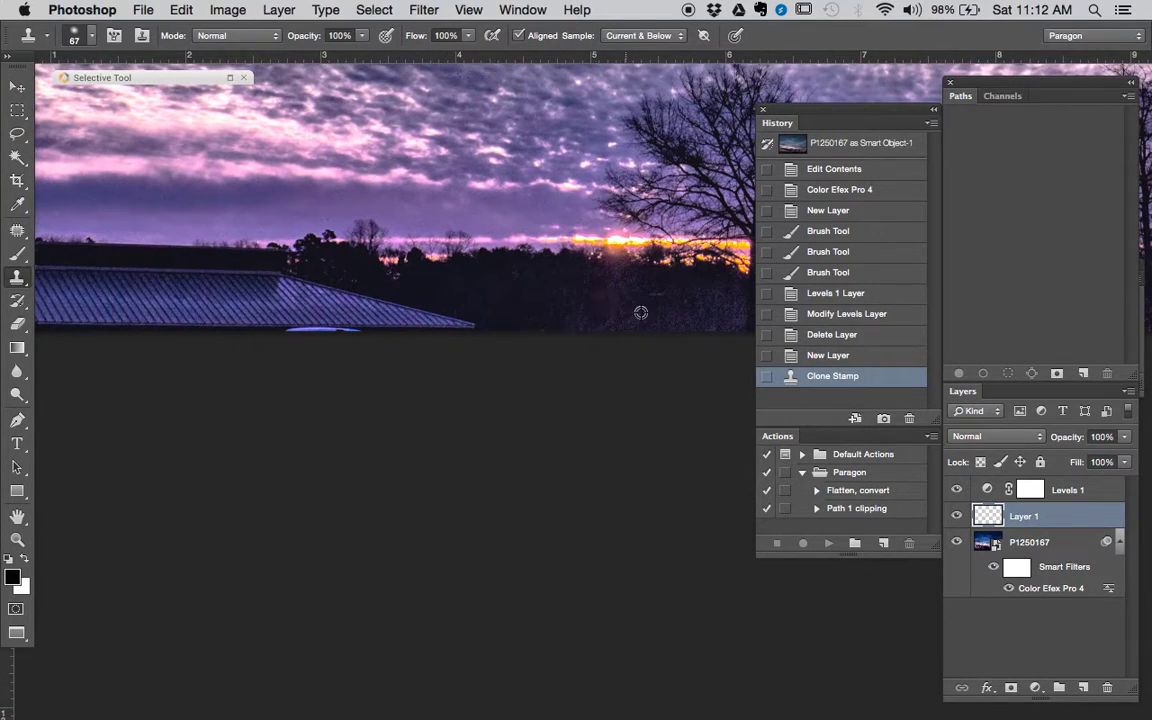
{"action": "left_click", "coordinate": [651, 313], "text": "alt"}
{"action": "mouse_move", "coordinate": [457, 323]}
{"action": "left_mouse_down"}
{"action": "mouse_move", "coordinate": [411, 314]}
{"action": "mouse_move", "coordinate": [414, 327]}
{"action": "mouse_move", "coordinate": [390, 296]}
{"action": "mouse_move", "coordinate": [393, 311]}
{"action": "mouse_move", "coordinate": [375, 327]}
{"action": "mouse_move", "coordinate": [362, 318]}
{"action": "mouse_move", "coordinate": [368, 303]}
{"action": "mouse_move", "coordinate": [362, 325]}
{"action": "left_mouse_up"}
{"action": "left_click", "coordinate": [525, 321], "text": "alt"}
{"action": "left_click_drag", "start_coordinate": [636, 322], "coordinate": [401, 331]}
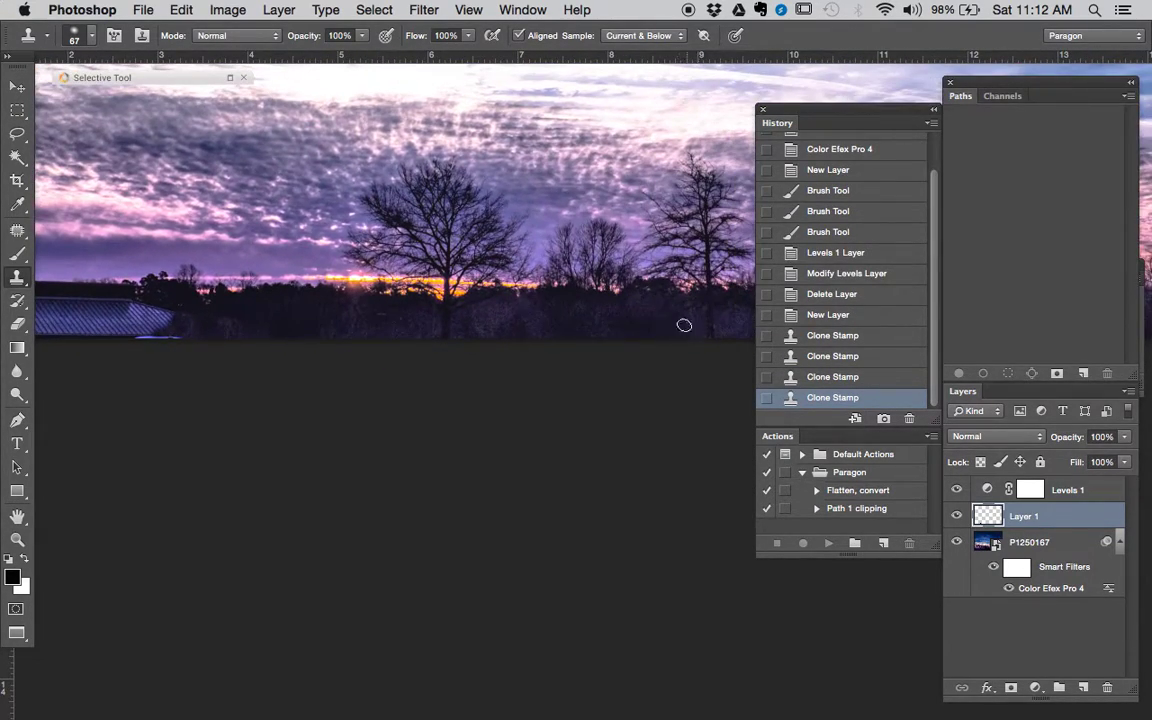
{"action": "mouse_move", "coordinate": [202, 321]}
{"action": "left_mouse_down"}
{"action": "mouse_move", "coordinate": [141, 317]}
{"action": "mouse_move", "coordinate": [174, 316]}
{"action": "mouse_move", "coordinate": [129, 304]}
{"action": "mouse_move", "coordinate": [125, 318]}
{"action": "mouse_move", "coordinate": [164, 325]}
{"action": "mouse_move", "coordinate": [162, 339]}
{"action": "mouse_move", "coordinate": [220, 335]}
{"action": "left_mouse_up"}
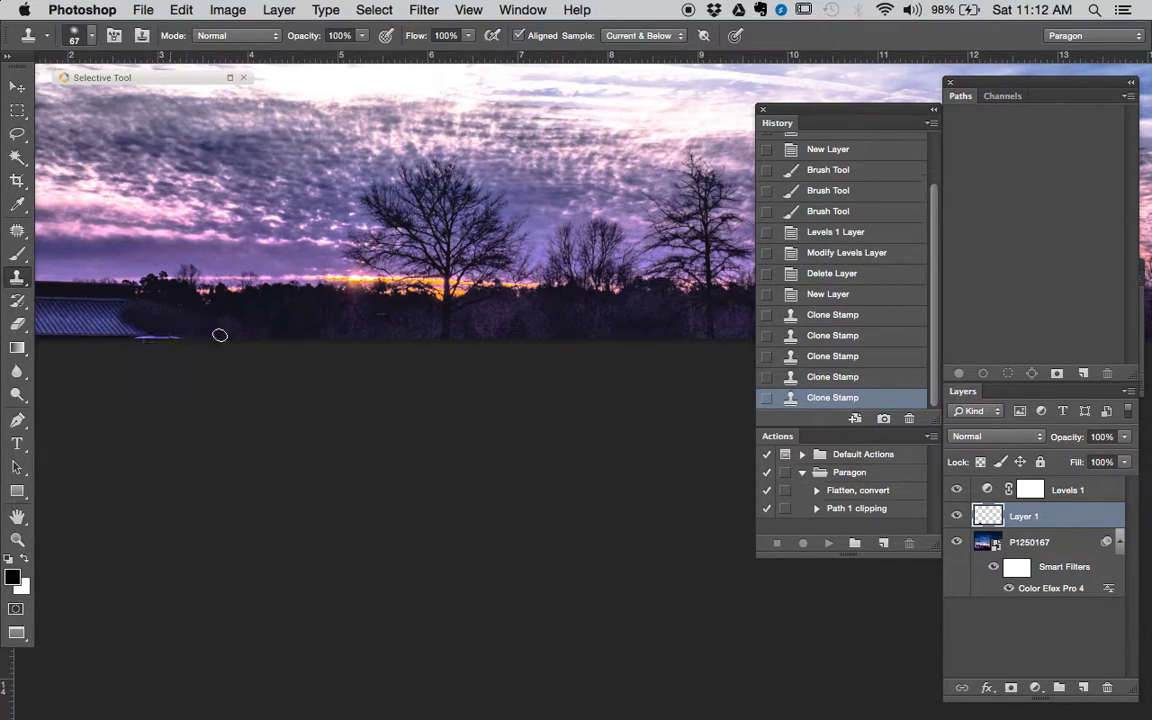
{"action": "mouse_move", "coordinate": [111, 316]}
{"action": "left_mouse_down"}
{"action": "mouse_move", "coordinate": [173, 334]}
{"action": "mouse_move", "coordinate": [111, 338]}
{"action": "mouse_move", "coordinate": [108, 302]}
{"action": "left_mouse_up"}
{"action": "mouse_move", "coordinate": [78, 329]}
{"action": "left_mouse_down"}
{"action": "mouse_move", "coordinate": [107, 319]}
{"action": "mouse_move", "coordinate": [402, 345]}
{"action": "mouse_move", "coordinate": [338, 326]}
{"action": "mouse_move", "coordinate": [350, 321]}
{"action": "mouse_move", "coordinate": [338, 343]}
{"action": "mouse_move", "coordinate": [365, 364]}
{"action": "mouse_move", "coordinate": [299, 340]}
{"action": "mouse_move", "coordinate": [328, 329]}
{"action": "mouse_move", "coordinate": [326, 349]}
{"action": "mouse_move", "coordinate": [324, 331]}
{"action": "mouse_move", "coordinate": [222, 319]}
{"action": "mouse_move", "coordinate": [277, 318]}
{"action": "mouse_move", "coordinate": [287, 304]}
{"action": "mouse_move", "coordinate": [322, 325]}
{"action": "mouse_move", "coordinate": [326, 312]}
{"action": "mouse_move", "coordinate": [351, 322]}
{"action": "mouse_move", "coordinate": [369, 305]}
{"action": "mouse_move", "coordinate": [394, 325]}
{"action": "mouse_move", "coordinate": [432, 313]}
{"action": "mouse_move", "coordinate": [425, 358]}
{"action": "mouse_move", "coordinate": [270, 350]}
{"action": "mouse_move", "coordinate": [252, 337]}
{"action": "mouse_move", "coordinate": [286, 358]}
{"action": "mouse_move", "coordinate": [269, 364]}
{"action": "mouse_move", "coordinate": [253, 340]}
{"action": "mouse_move", "coordinate": [225, 340]}
{"action": "mouse_move", "coordinate": [230, 329]}
{"action": "mouse_move", "coordinate": [200, 335]}
{"action": "mouse_move", "coordinate": [189, 340]}
{"action": "mouse_move", "coordinate": [229, 350]}
{"action": "mouse_move", "coordinate": [203, 357]}
{"action": "mouse_move", "coordinate": [254, 359]}
{"action": "mouse_move", "coordinate": [181, 357]}
{"action": "mouse_move", "coordinate": [210, 386]}
{"action": "left_mouse_up"}
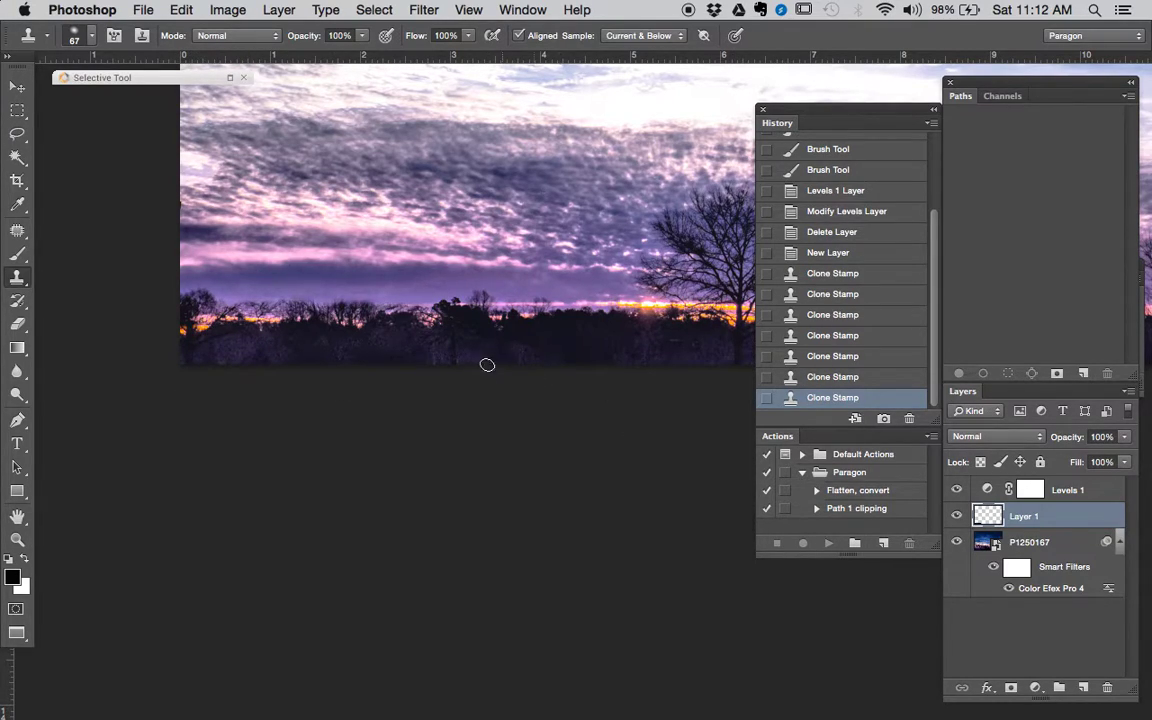
{"action": "left_click", "coordinate": [523, 352], "text": "alt"}
{"action": "left_click", "coordinate": [585, 355], "text": "alt"}
{"action": "left_click_drag", "start_coordinate": [632, 346], "coordinate": [332, 363]}
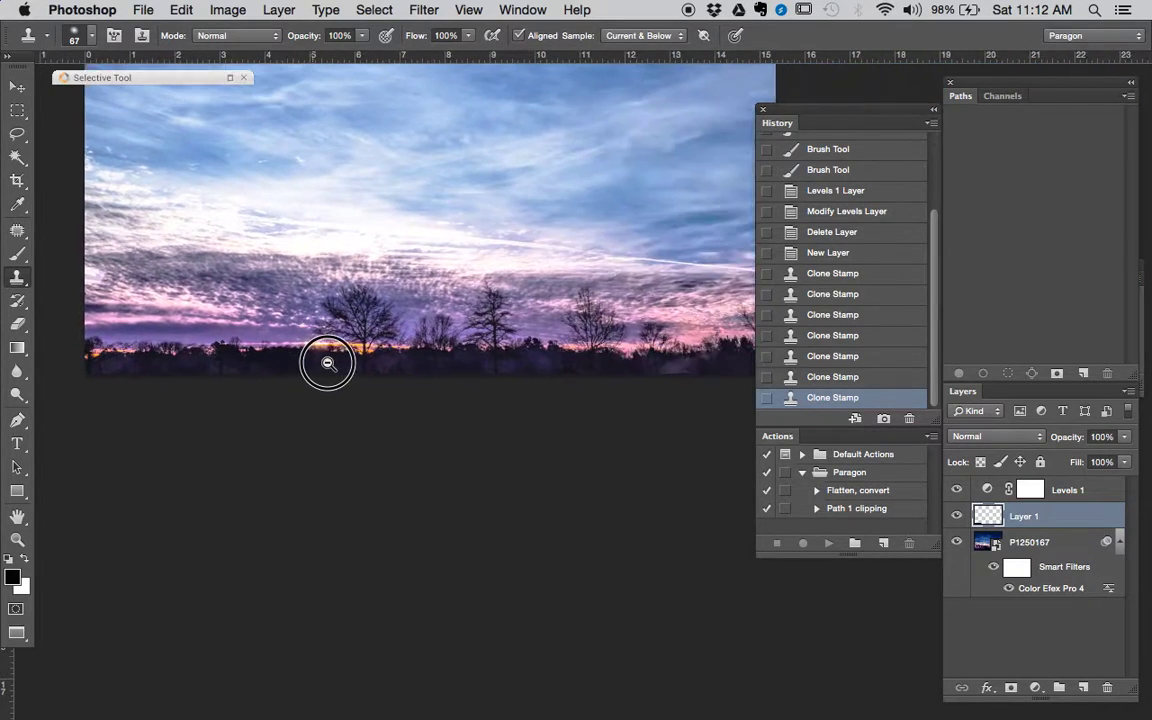
Delete the Levels adjustment layer and check the whole retouched photo.
{"action": "left_click_drag", "start_coordinate": [1068, 489], "coordinate": [1106, 688]}
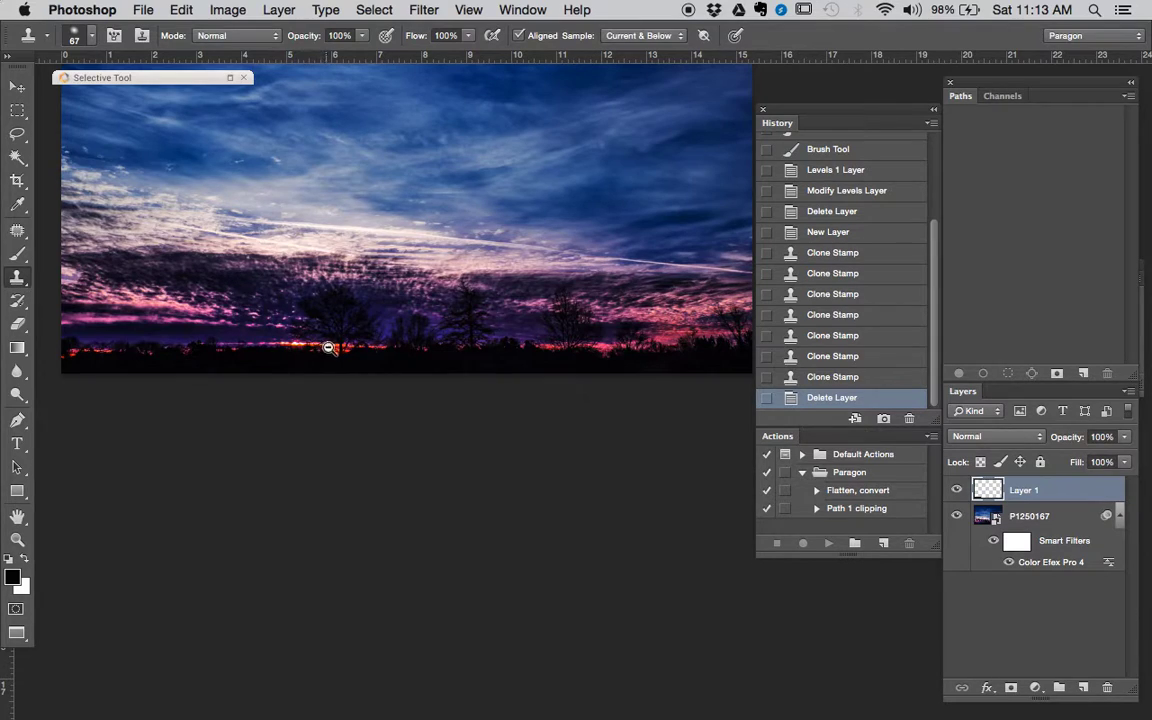
{"action": "left_click", "coordinate": [328, 347], "text": "alt"}
{"action": "left_click_drag", "start_coordinate": [488, 342], "coordinate": [565, 427]}
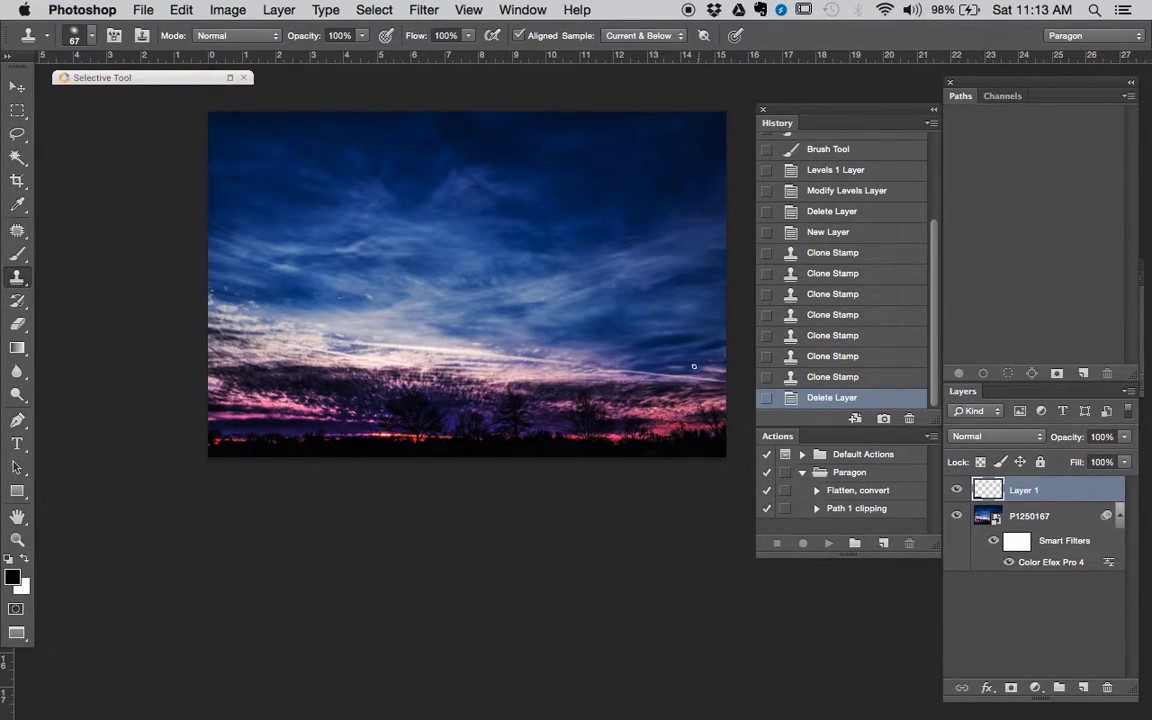
{"action": "left_click_drag", "start_coordinate": [663, 343], "coordinate": [705, 361]}
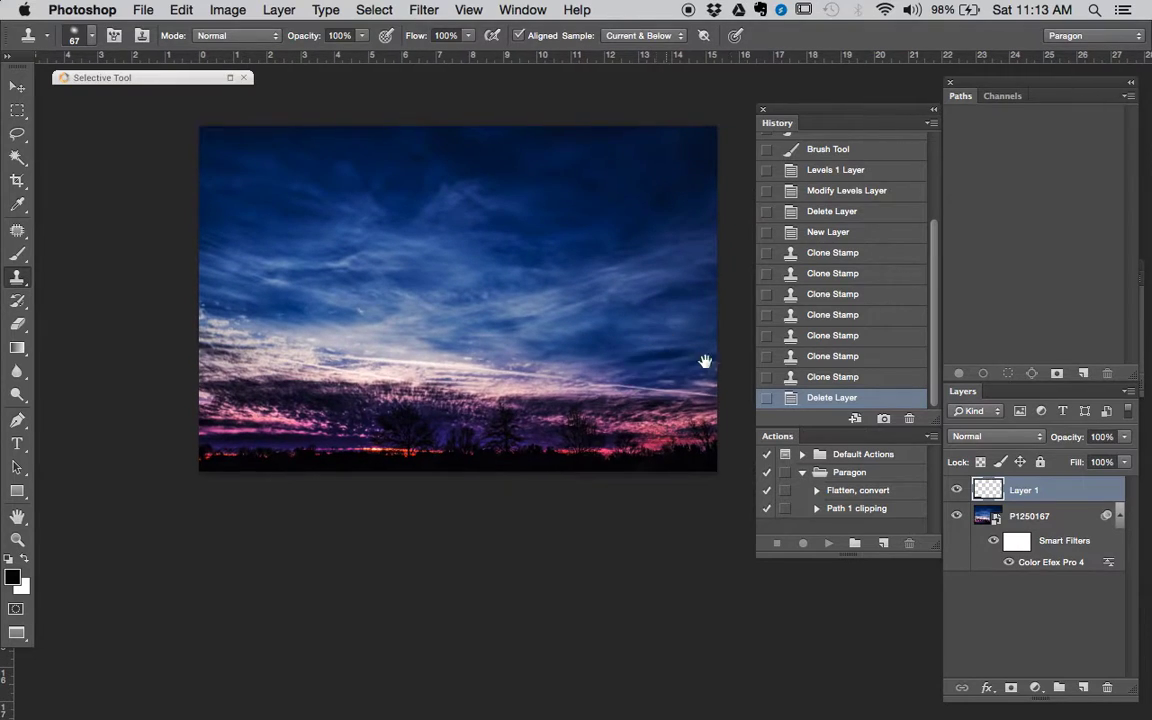
Add a new layer above Layer 1, fill it with 50% Gray and set its blending mode to Soft Light.
{"action": "left_click", "coordinate": [1084, 688]}
{"action": "key", "text": "shift+F5"}
{"action": "left_click", "coordinate": [562, 274]}
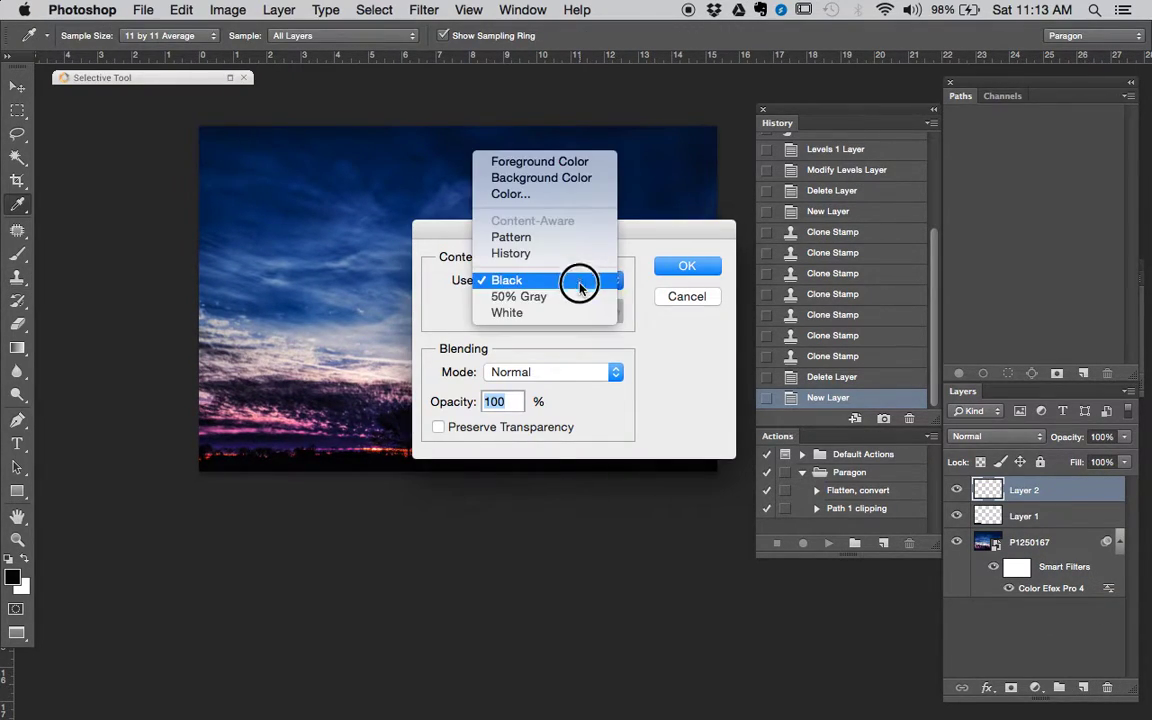
{"action": "key", "text": "Escape"}
{"action": "key", "text": "Escape"}
{"action": "left_click", "coordinate": [996, 436]}
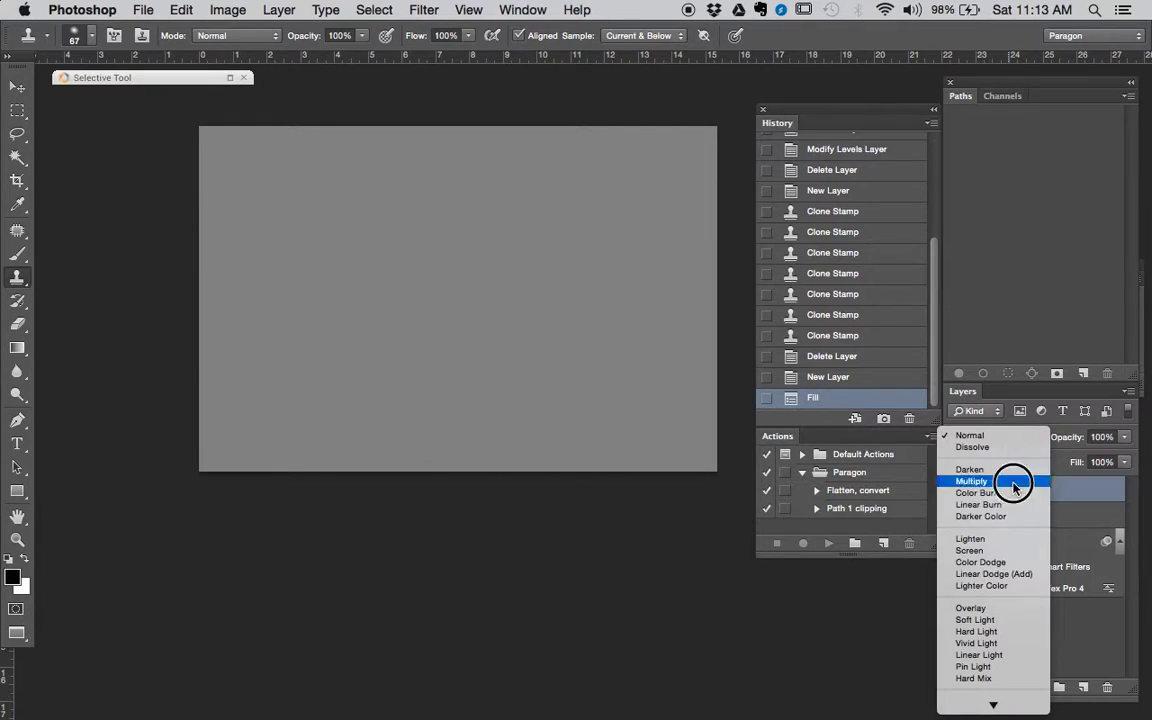
{"action": "left_click", "coordinate": [1005, 621]}
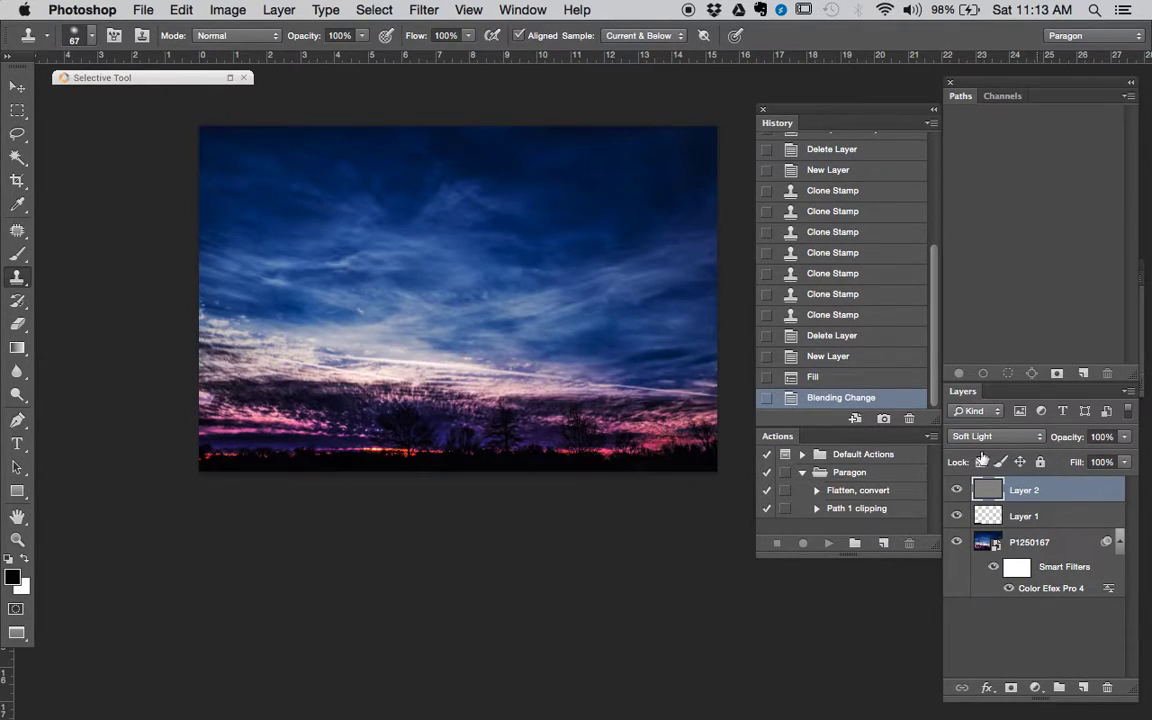
Darken the photo's corners and outer edges on the gray Layer 2 with a large Burn tool brush to form a vignette.
{"action": "left_click_drag", "start_coordinate": [628, 285], "coordinate": [616, 342]}
{"action": "key", "text": "o"}
{"action": "left_click_drag", "start_coordinate": [623, 279], "coordinate": [690, 285]}
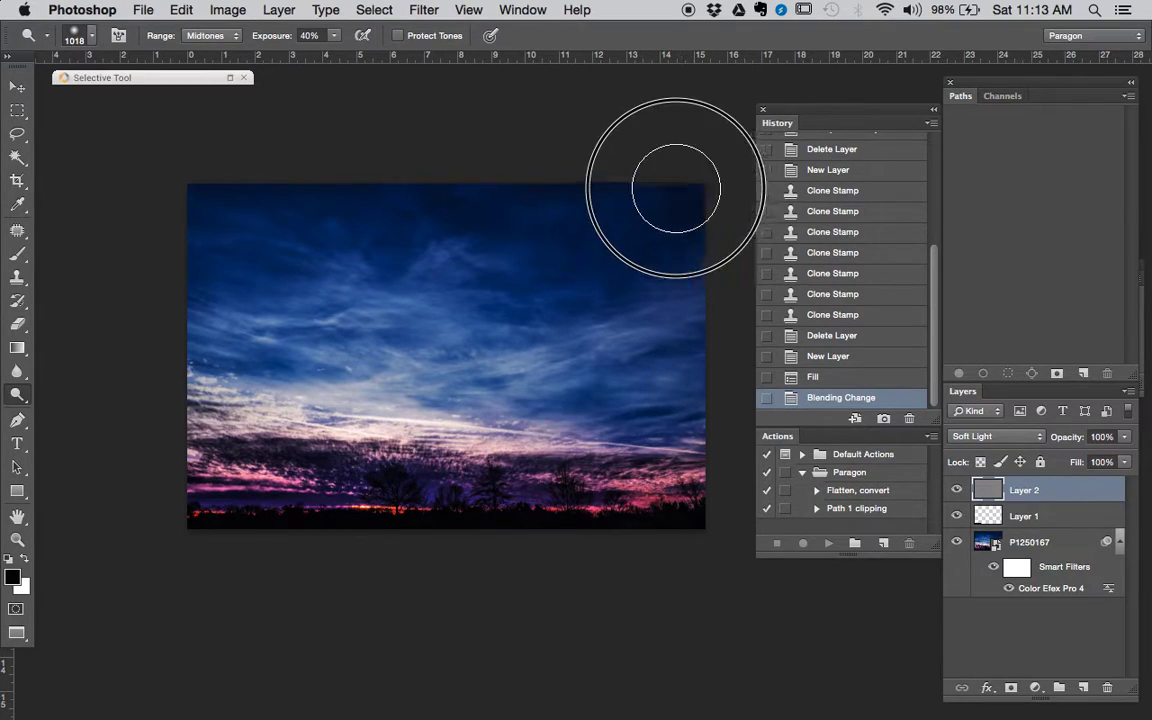
{"action": "left_click_drag", "start_coordinate": [684, 206], "coordinate": [216, 193]}
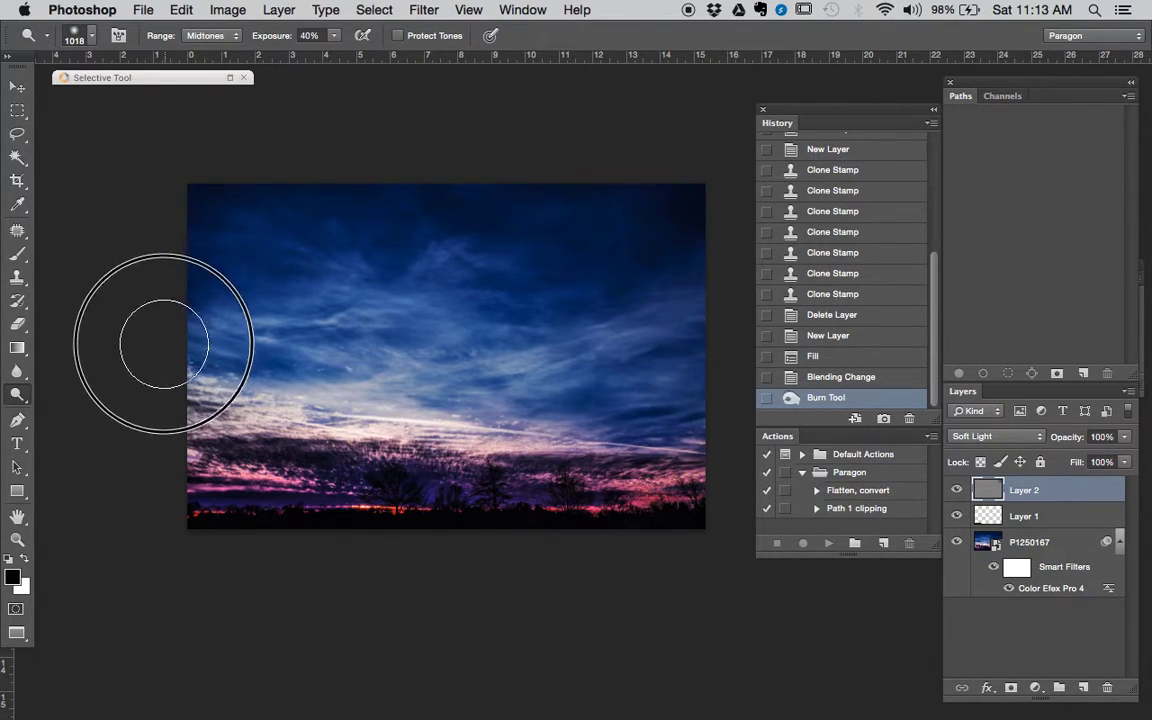
{"action": "mouse_move", "coordinate": [154, 419]}
{"action": "left_mouse_down"}
{"action": "mouse_move", "coordinate": [180, 501]}
{"action": "mouse_move", "coordinate": [680, 515]}
{"action": "mouse_move", "coordinate": [656, 501]}
{"action": "mouse_move", "coordinate": [697, 424]}
{"action": "mouse_move", "coordinate": [681, 398]}
{"action": "mouse_move", "coordinate": [715, 334]}
{"action": "mouse_move", "coordinate": [708, 220]}
{"action": "left_mouse_up"}
{"action": "left_click", "coordinate": [706, 214]}
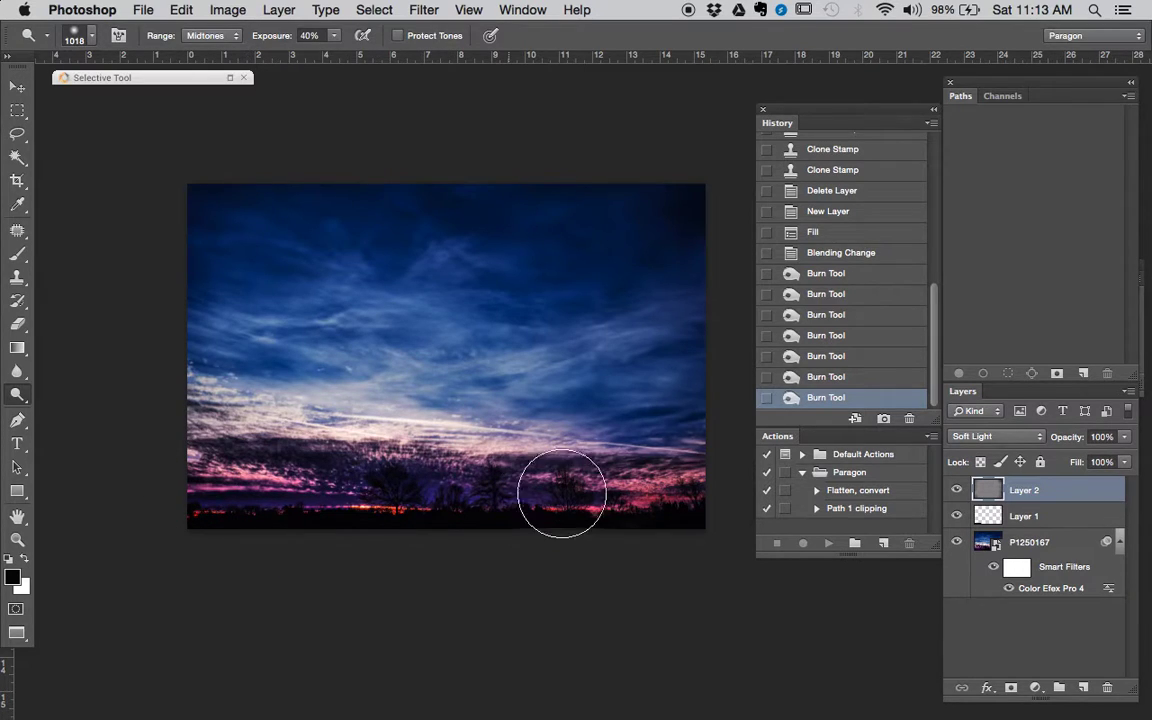
{"action": "mouse_move", "coordinate": [207, 315]}
{"action": "left_mouse_down"}
{"action": "mouse_move", "coordinate": [250, 361]}
{"action": "mouse_move", "coordinate": [173, 312]}
{"action": "left_mouse_up"}
{"action": "left_click_drag", "start_coordinate": [668, 337], "coordinate": [612, 345]}
{"action": "mouse_move", "coordinate": [702, 406]}
{"action": "left_mouse_down"}
{"action": "mouse_move", "coordinate": [689, 489]}
{"action": "mouse_move", "coordinate": [638, 476]}
{"action": "mouse_move", "coordinate": [604, 437]}
{"action": "left_mouse_up"}
{"action": "left_click", "coordinate": [594, 386], "text": "alt"}
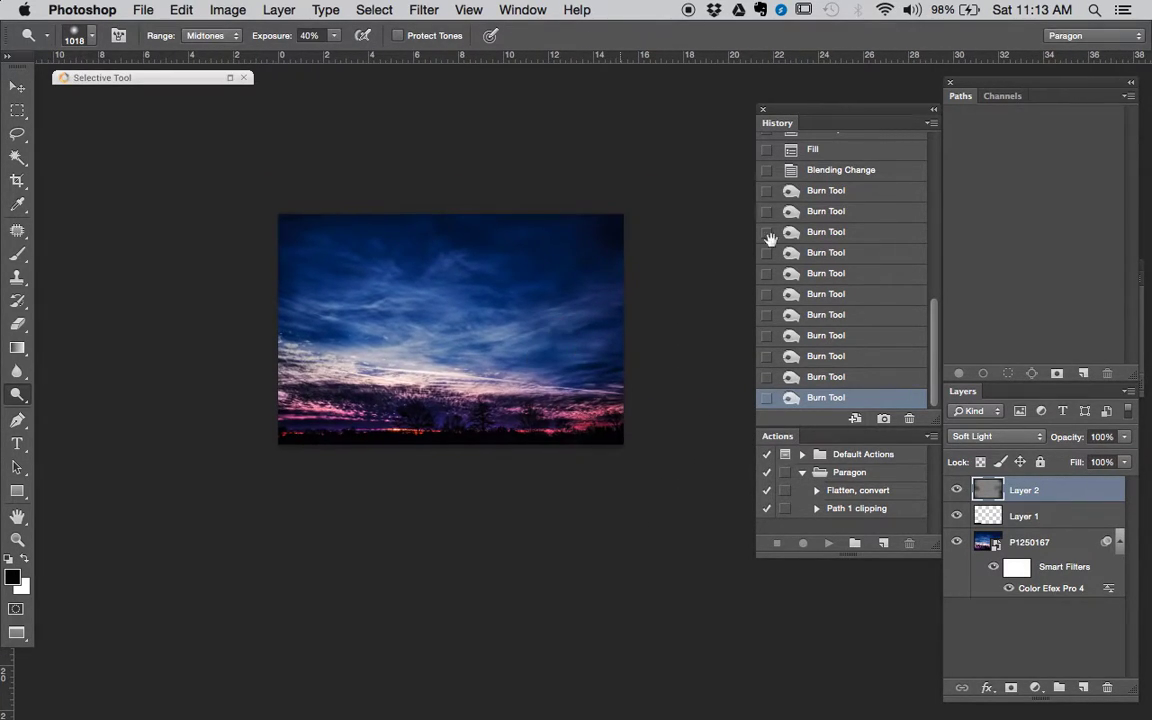
Compare the original opened state in the history with the finished edit, ending on the edited version.
{"action": "left_click_drag", "start_coordinate": [928, 370], "coordinate": [934, 152]}
{"action": "left_click", "coordinate": [903, 147]}
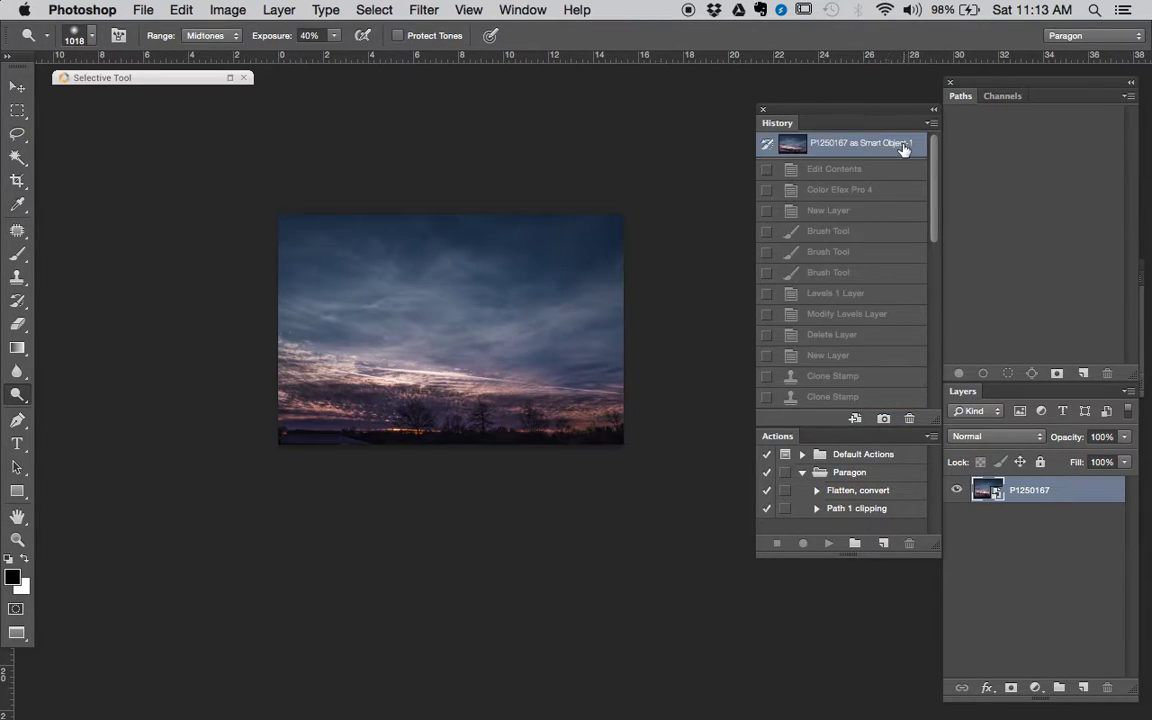
{"action": "key", "text": "super+z"}
{"action": "key", "text": "super+z"}
{"action": "key", "text": "super+z"}
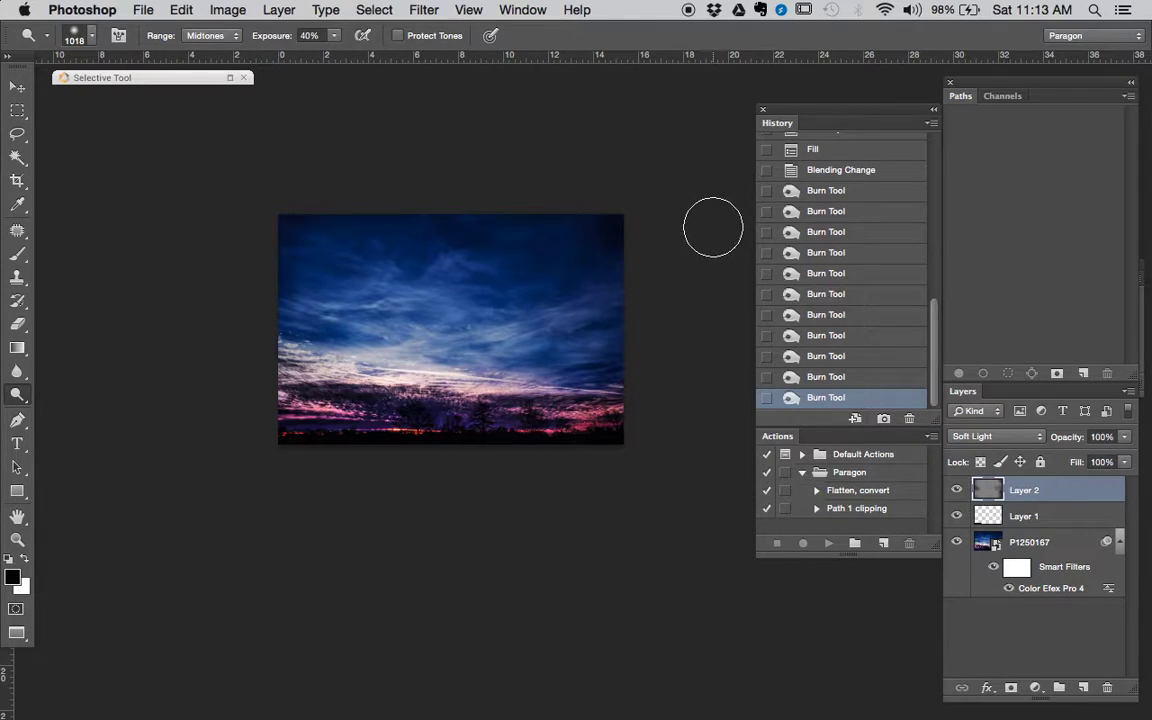
{"action": "key", "text": "p"}
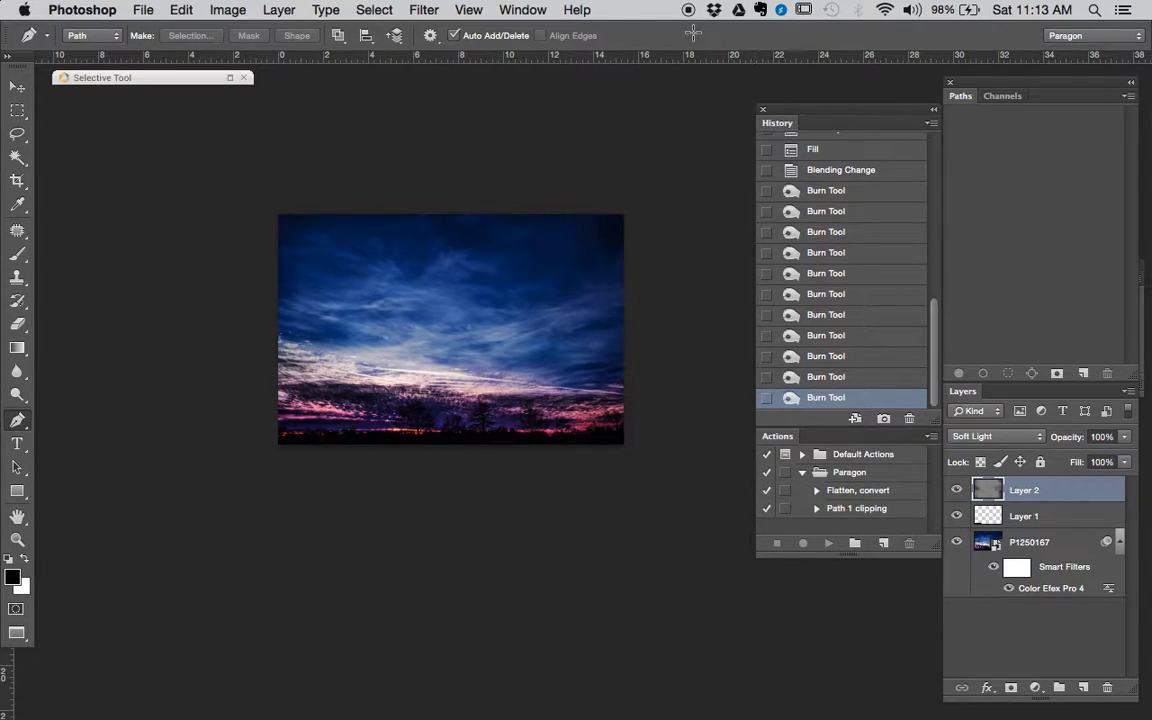